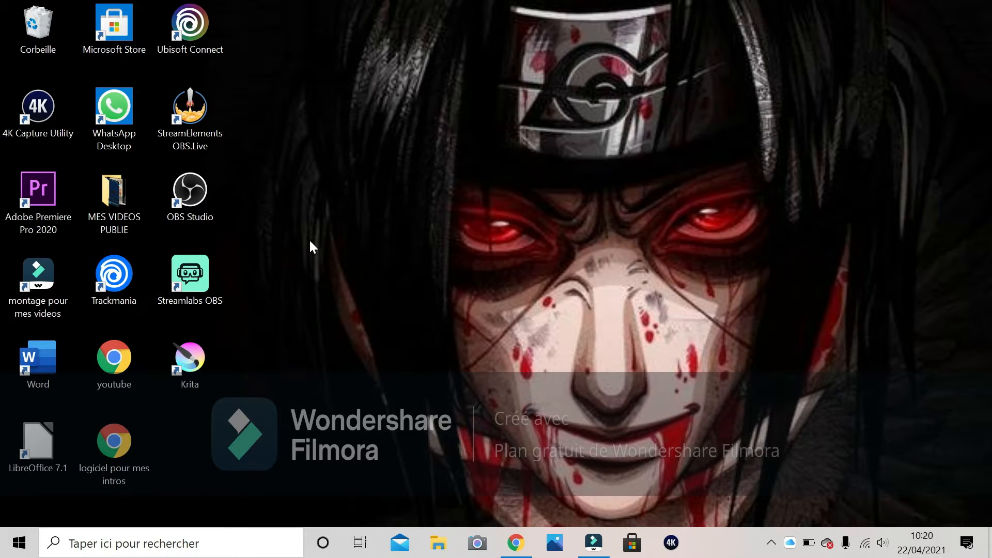
Switch to Chrome, return to the Panzoid home page and open its full list of creations.
click(514, 542)
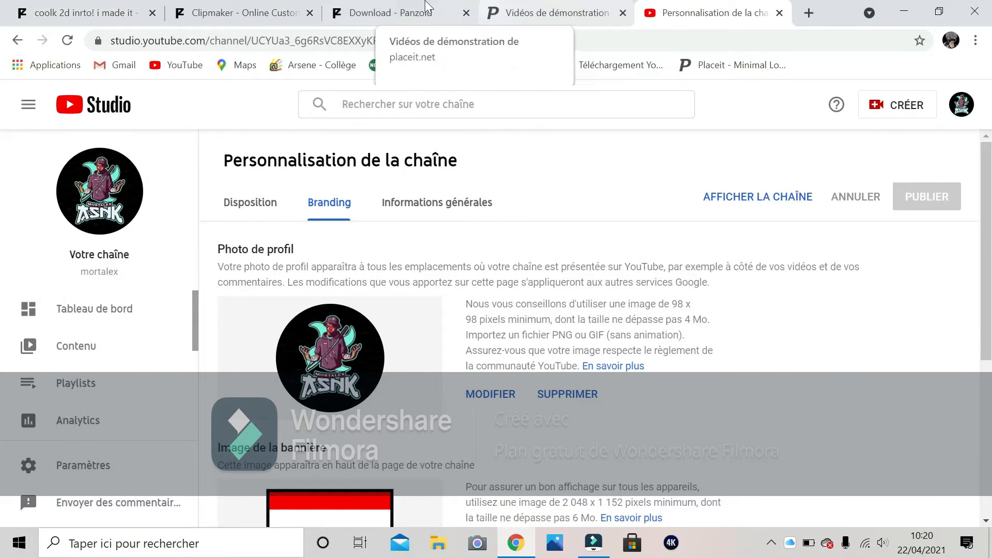
click(408, 13)
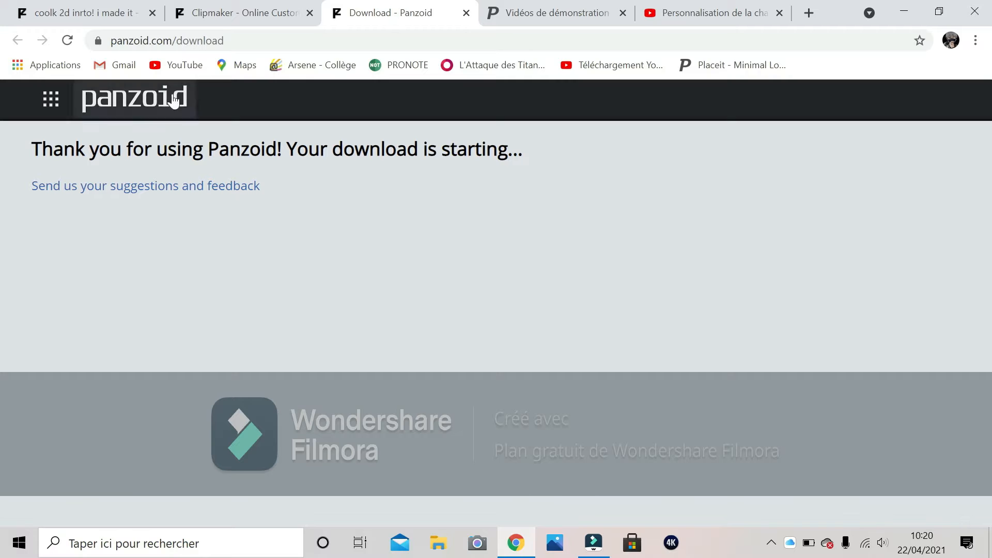
click(48, 14)
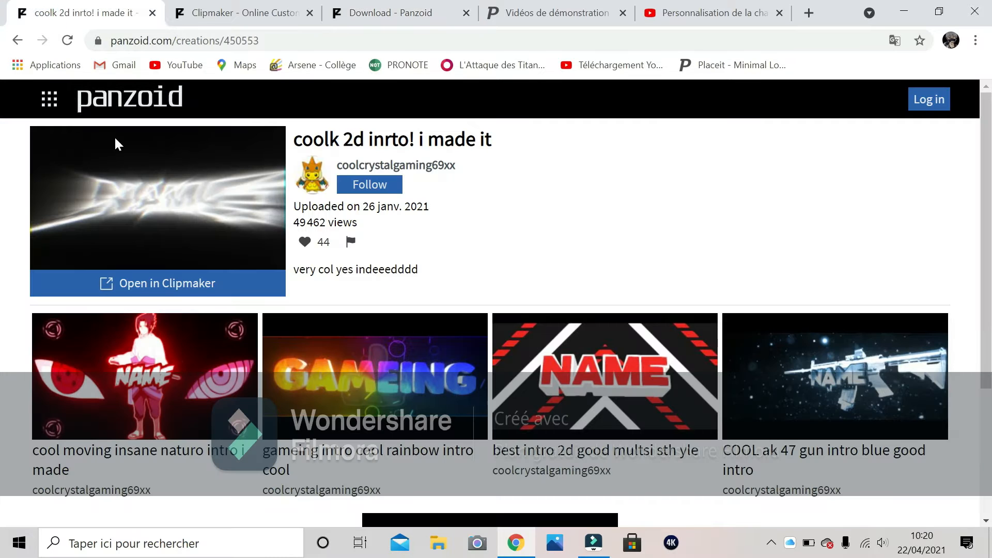
click(17, 40)
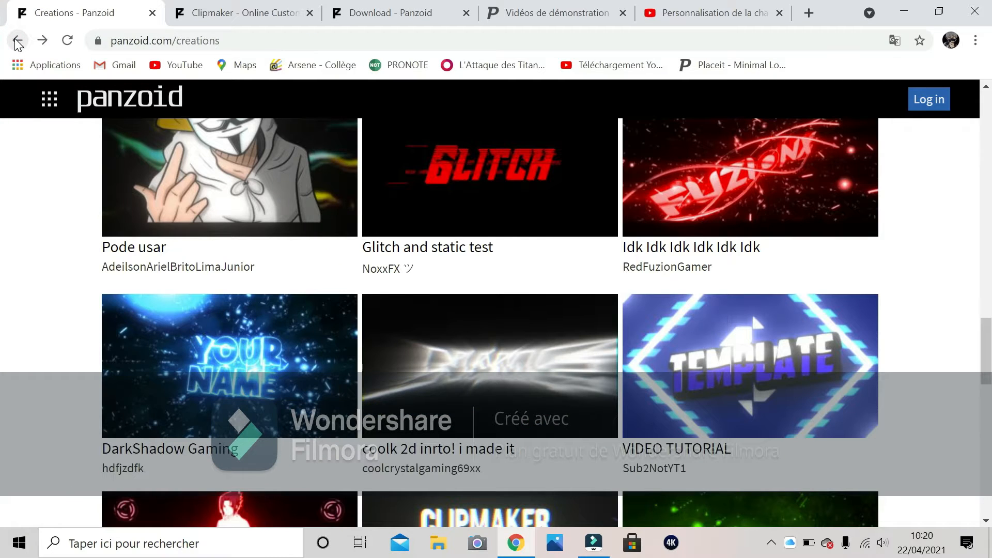
scroll(303, 253, up, 7)
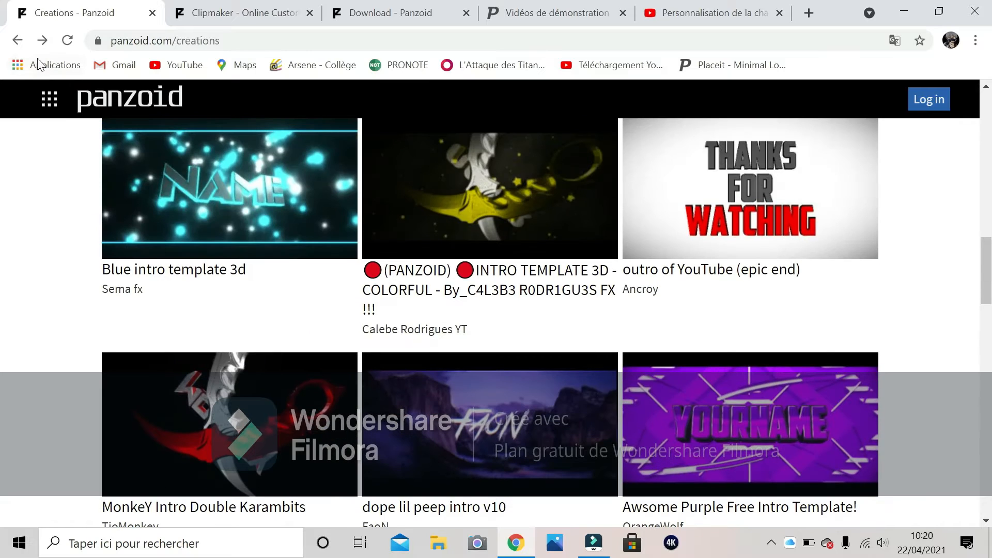
click(17, 41)
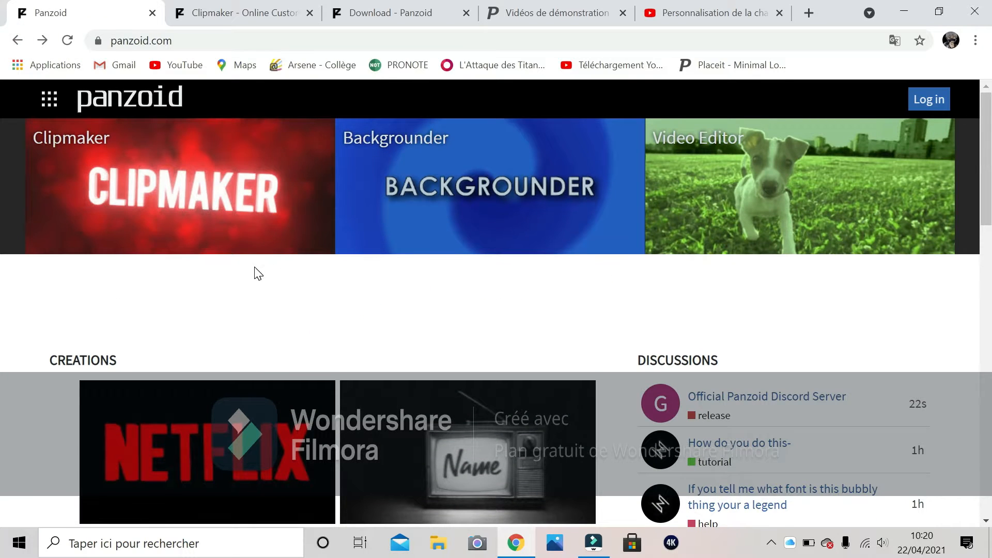
scroll(253, 275, down, 18)
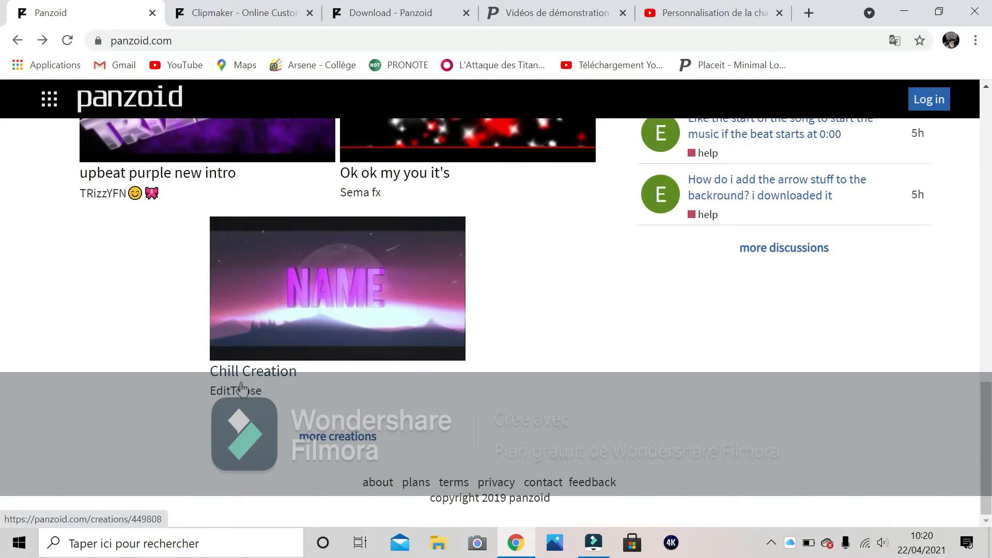
click(318, 438)
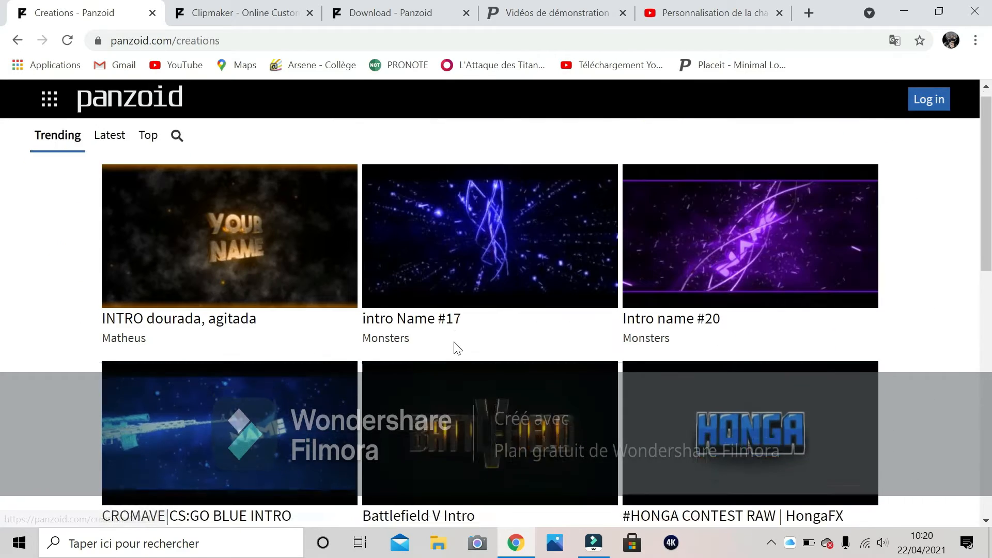
Pick the Battlefield V Intro template from the trending creations and open it in Clipmaker.
scroll(457, 349, down, 5)
scroll(456, 348, up, 5)
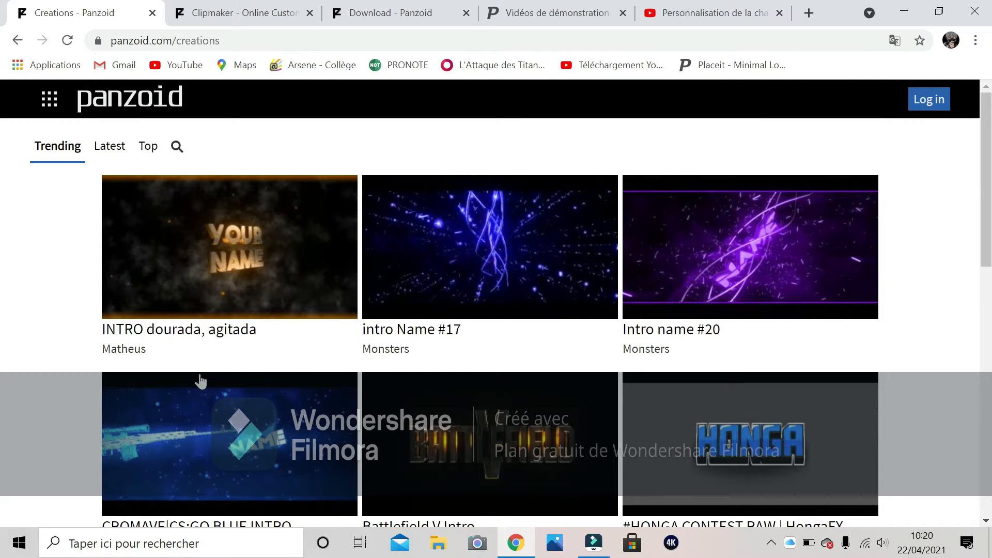
click(466, 429)
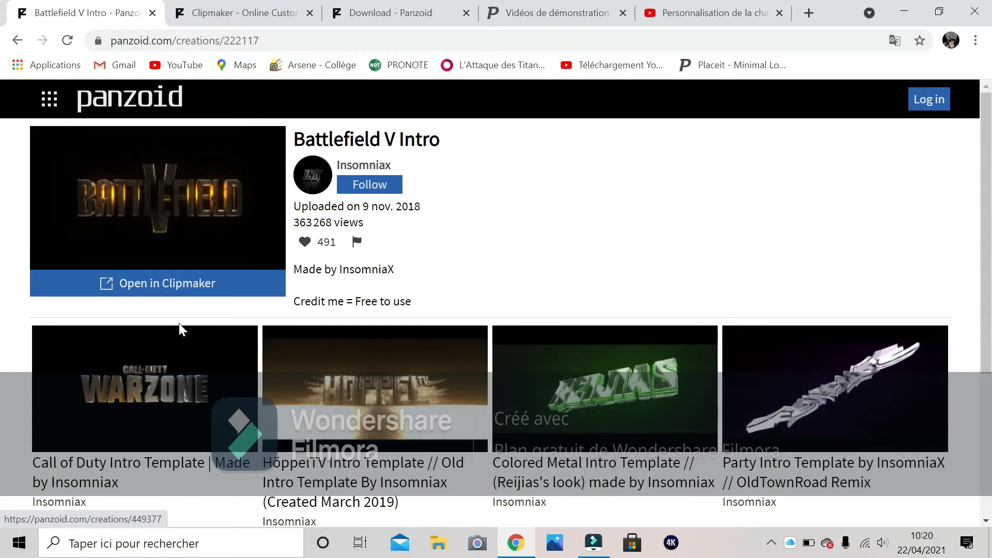
click(172, 289)
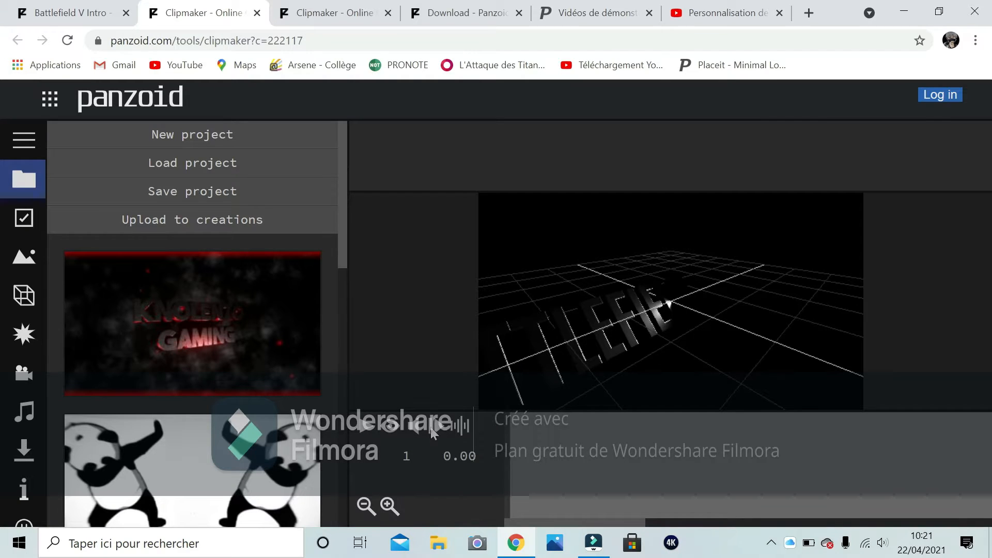
Preview the start of the Battlefield V intro through the camera view.
click(395, 432)
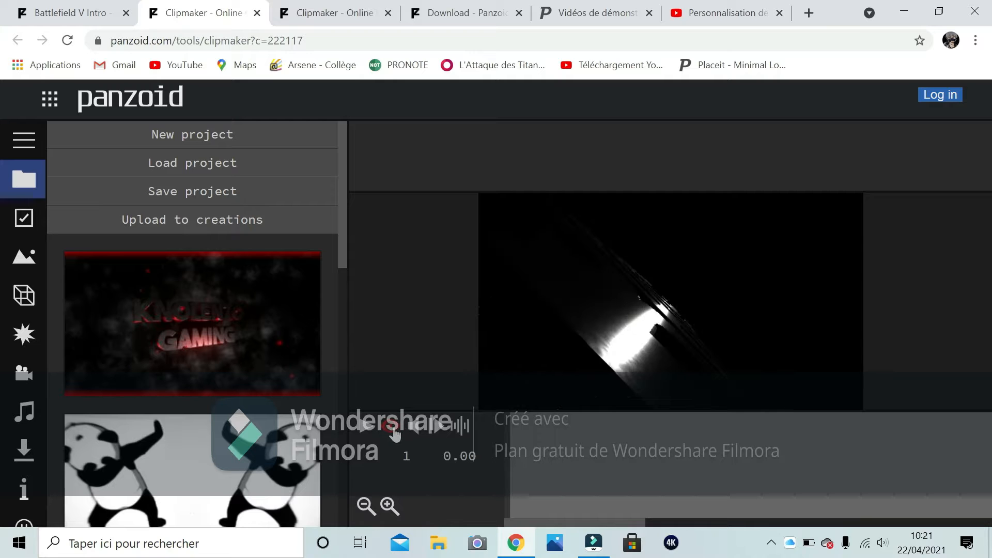
click(367, 426)
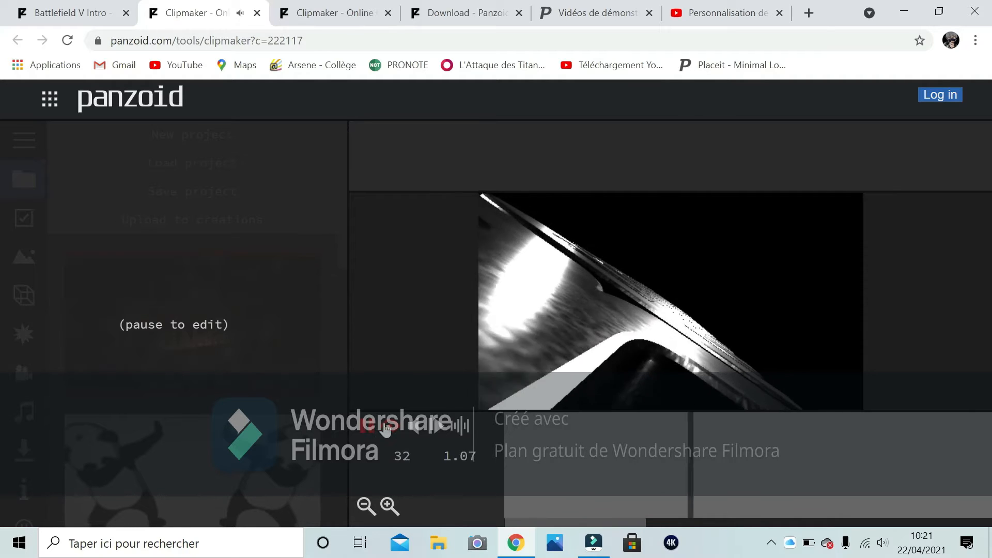
click(385, 427)
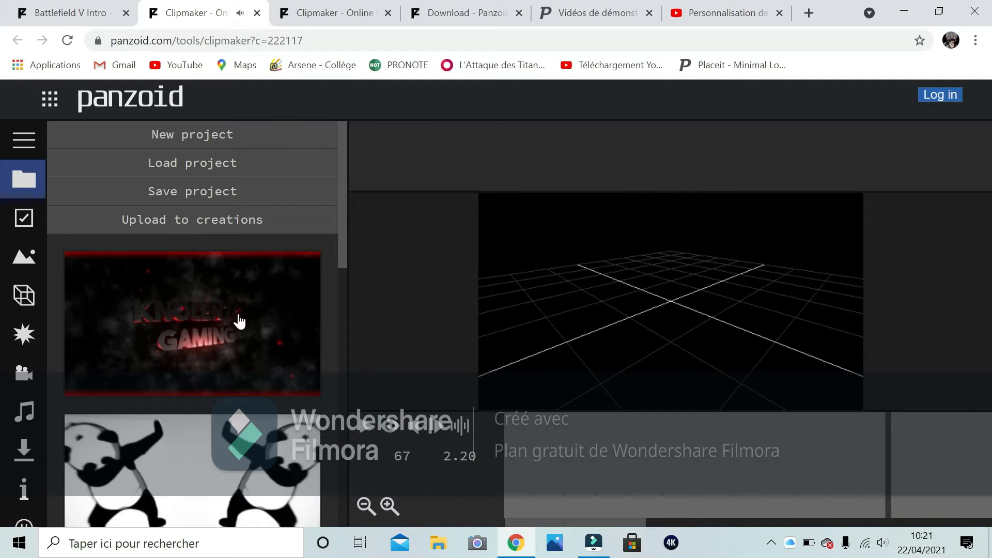
Replace the BATTLEFIELD 3D text object in the text group with "mortalex".
click(20, 291)
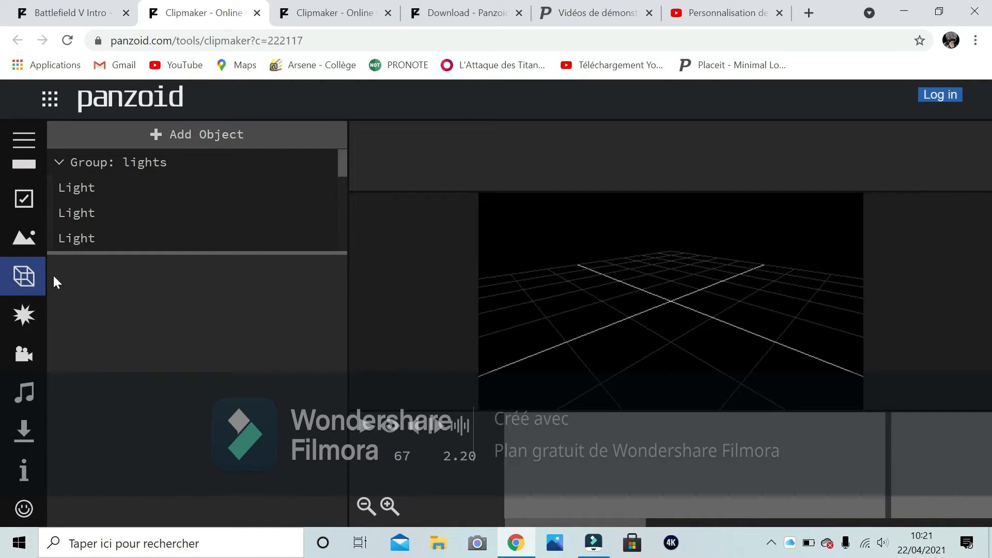
scroll(114, 240, down, 2)
scroll(111, 239, up, 2)
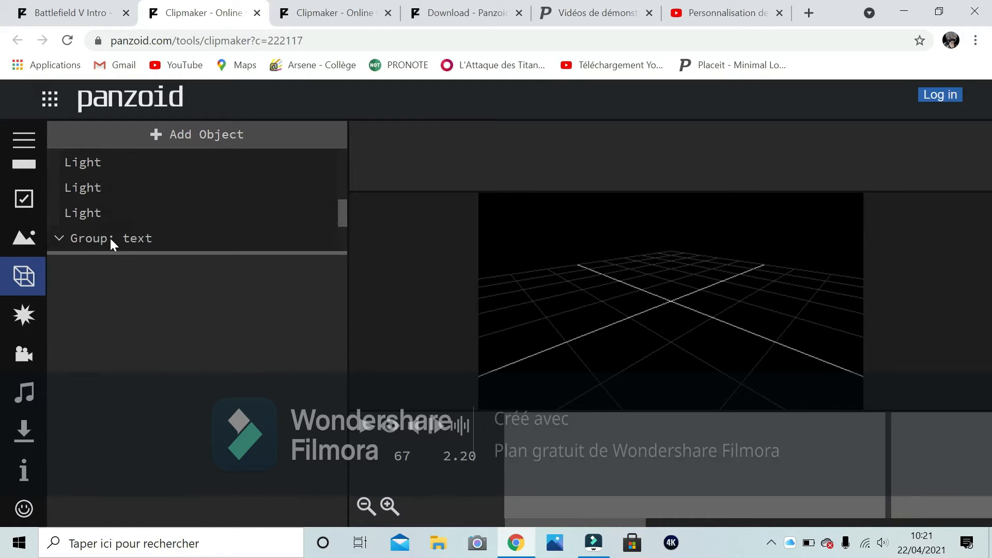
scroll(105, 202, down, 2)
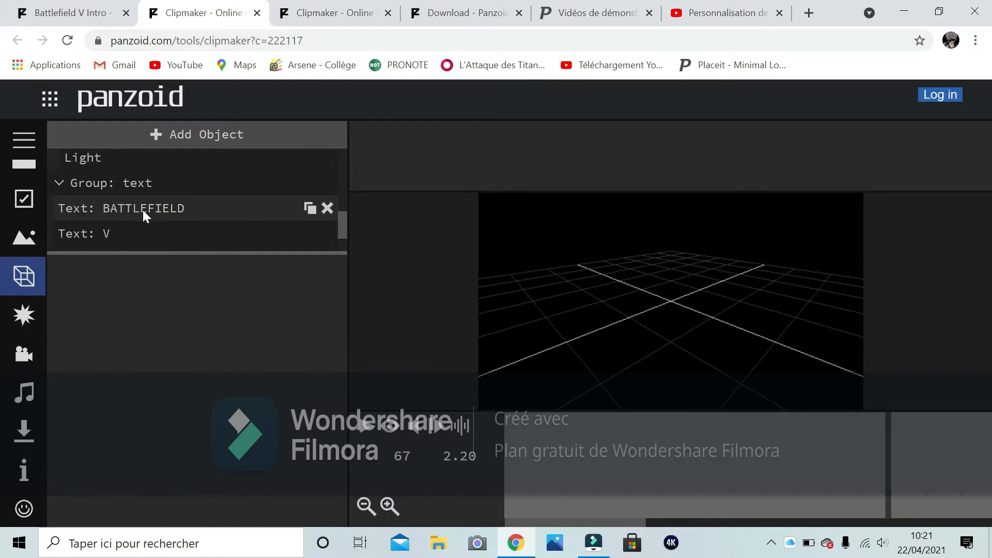
click(203, 206)
click(179, 309)
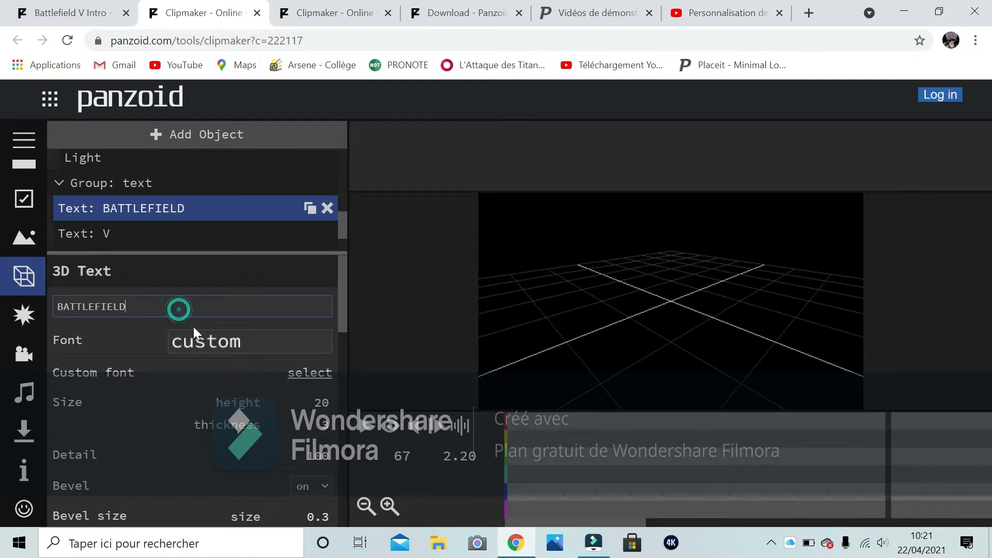
key(BackSpace)
key(BackSpace)
key(BackSpace)
key(BackSpace)
key(BackSpace)
key(BackSpace)
key(BackSpace)
key(BackSpace)
key(BackSpace)
key(BackSpace)
key(BackSpace)
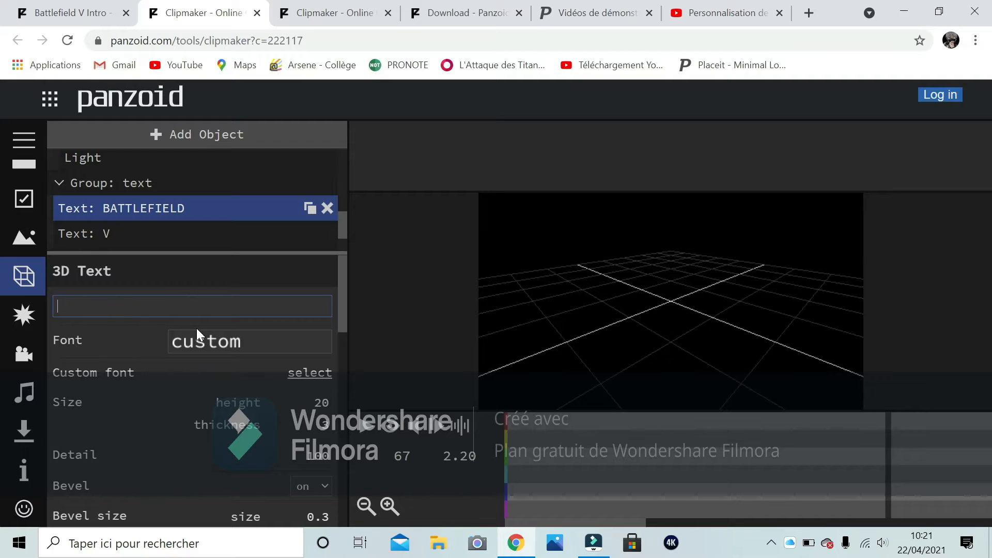
text(mortalex)
Replace the V 3D text object in the text group with "ASNK".
click(128, 237)
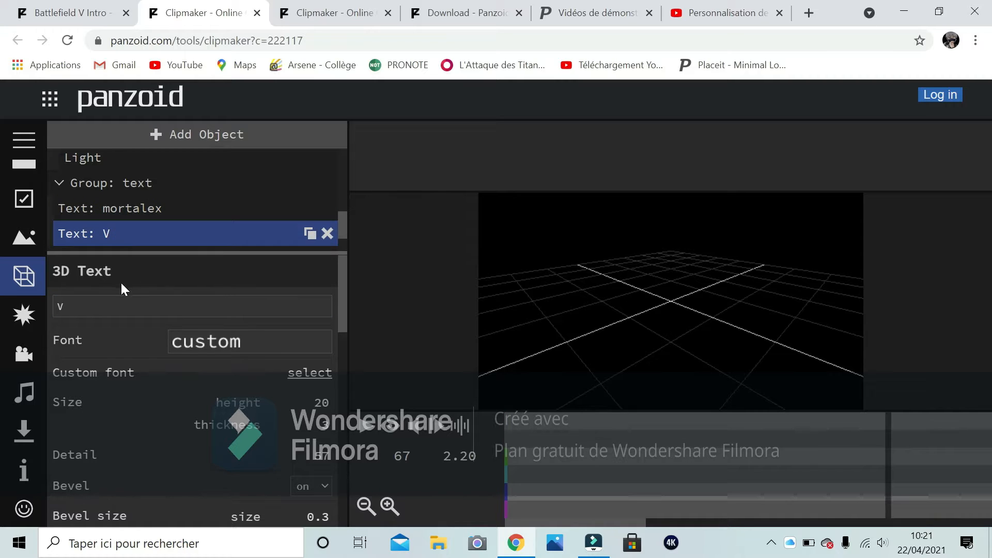
click(112, 302)
key(BackSpace)
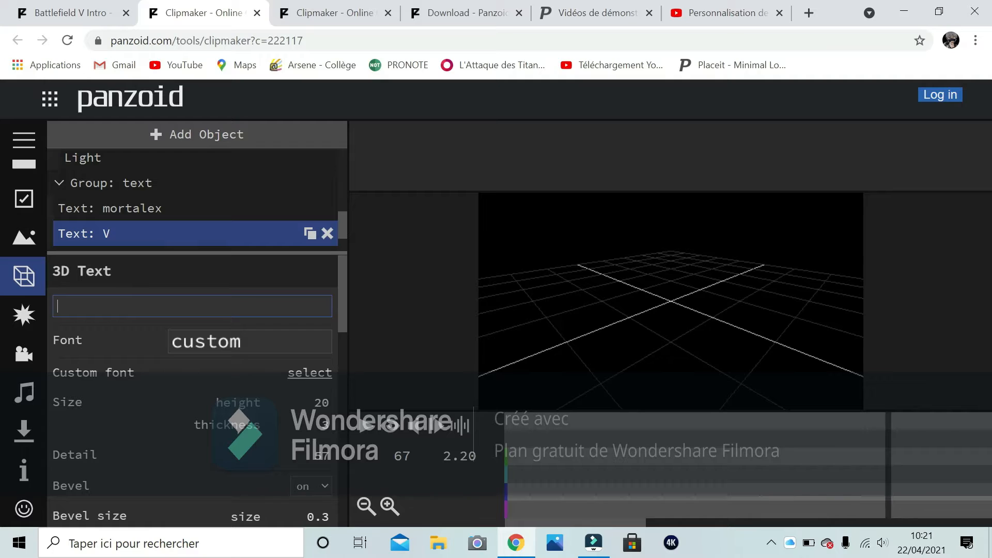
text(A)
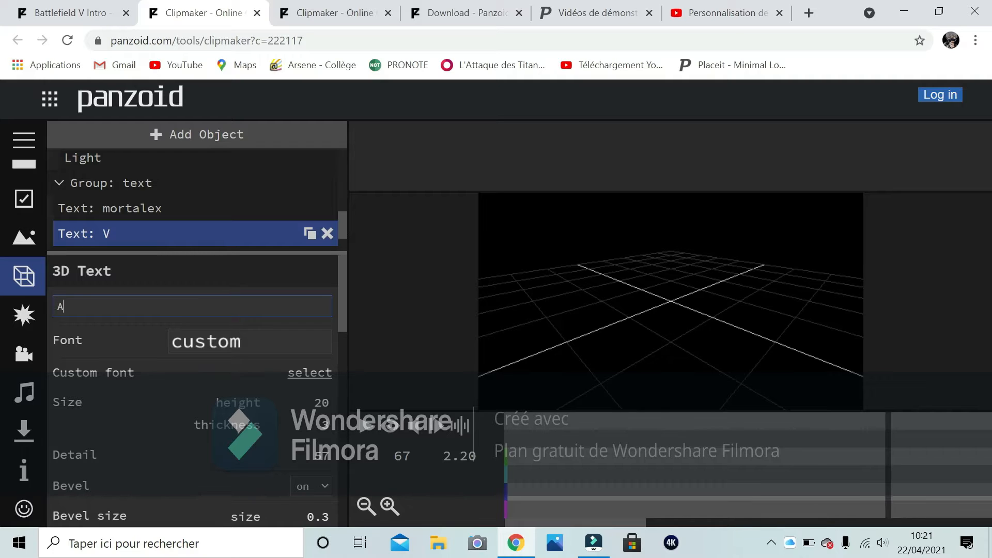
text(SNK)
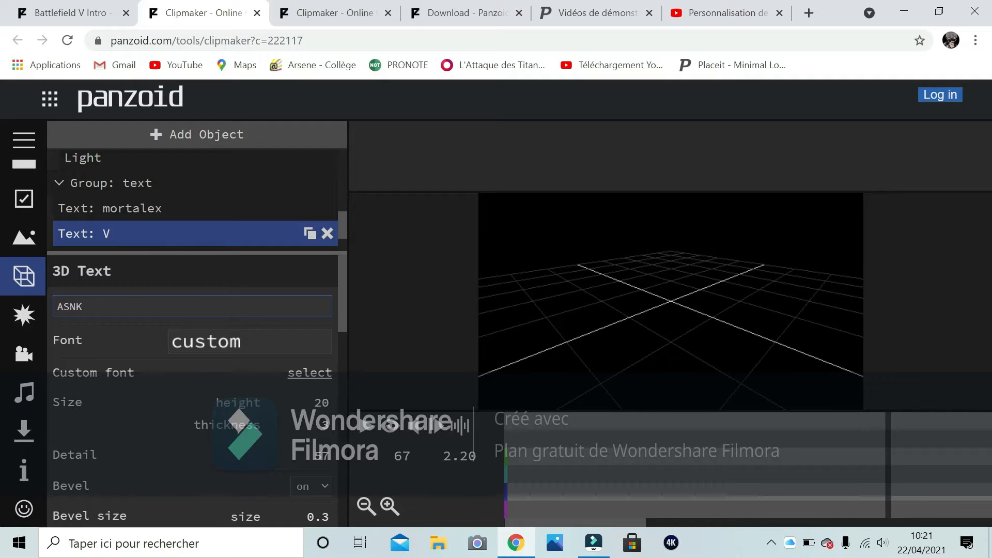
key(Return)
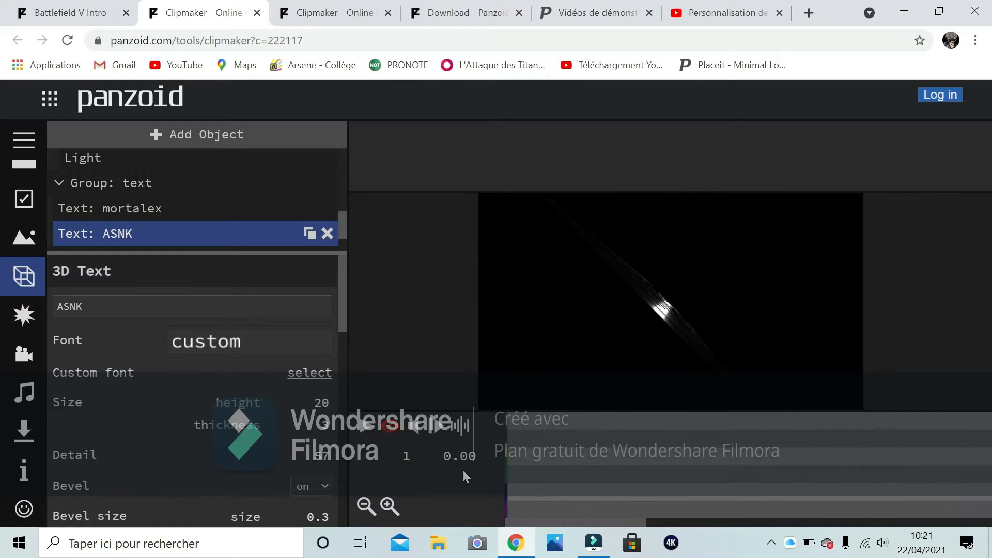
Preview the intro with the edited texts and open its video download settings.
click(362, 424)
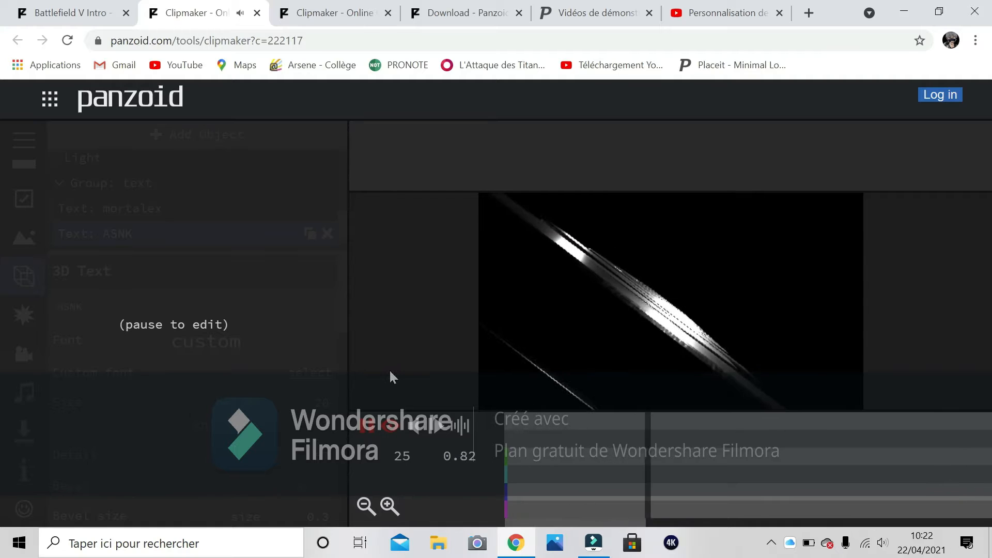
click(374, 422)
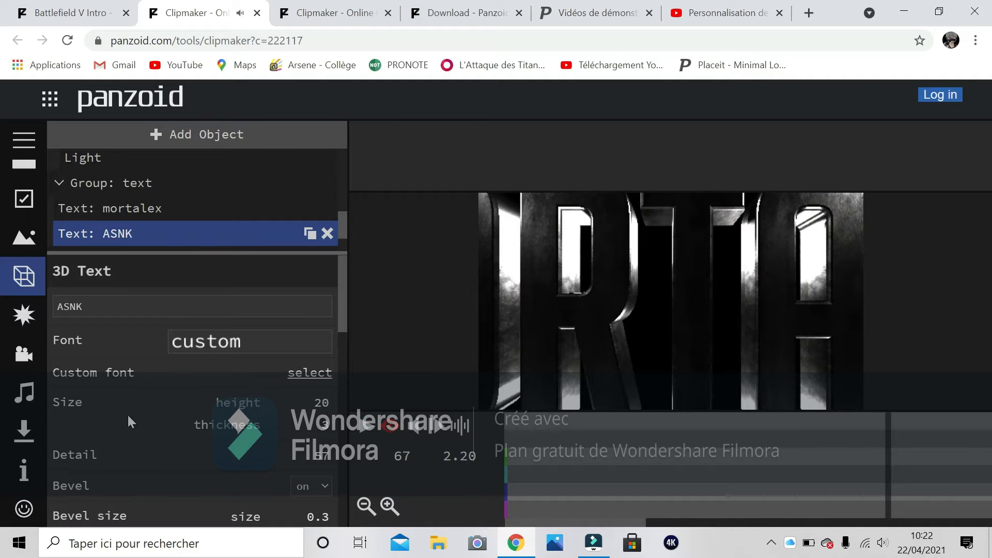
click(20, 440)
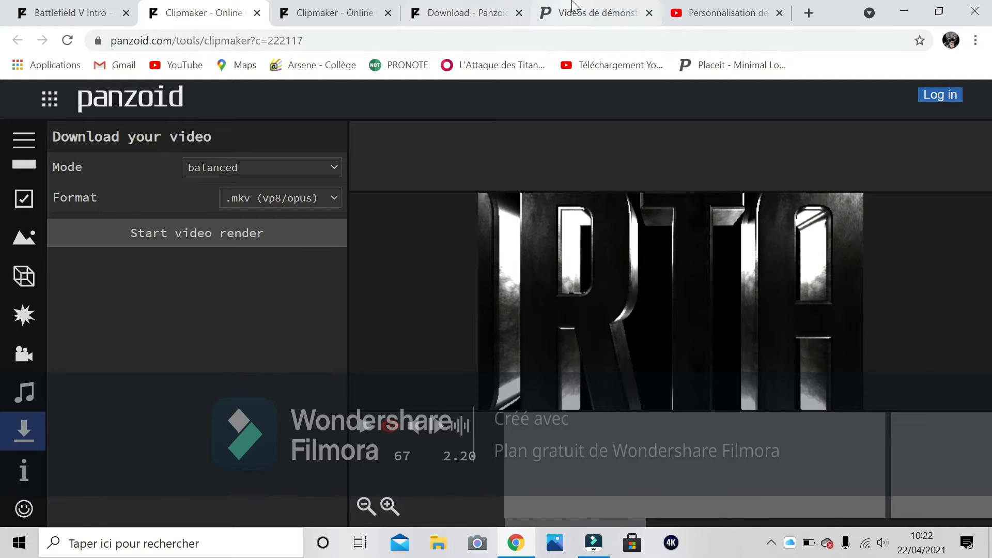
Switch to Placeit, open the gaming templates and filter them to Logo Maker (Créateur de logo).
click(569, 12)
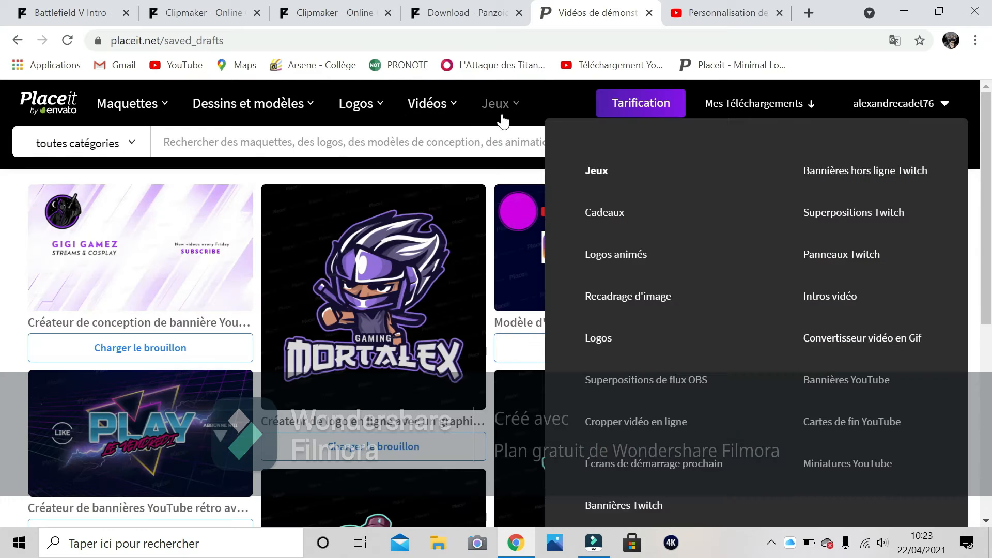
click(504, 113)
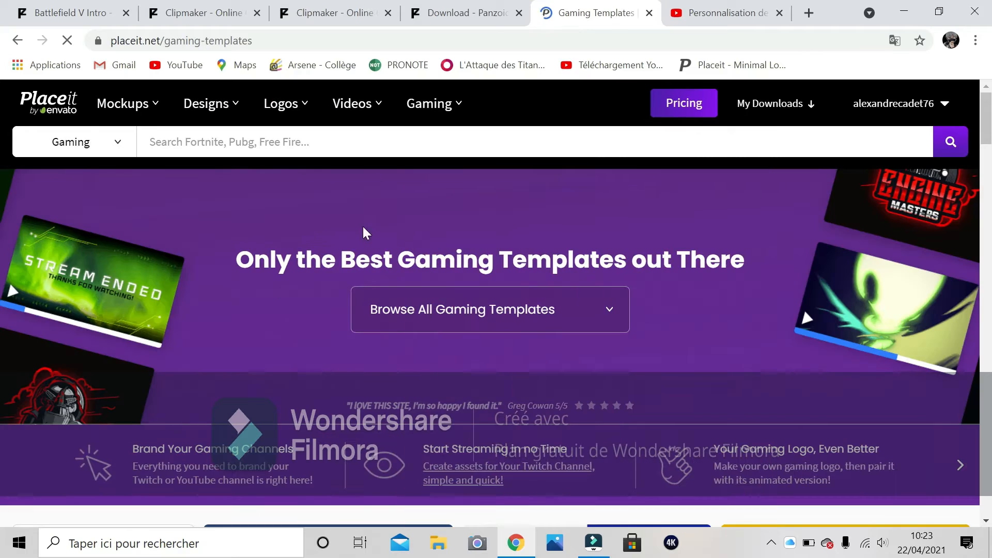
scroll(87, 382, down, 4)
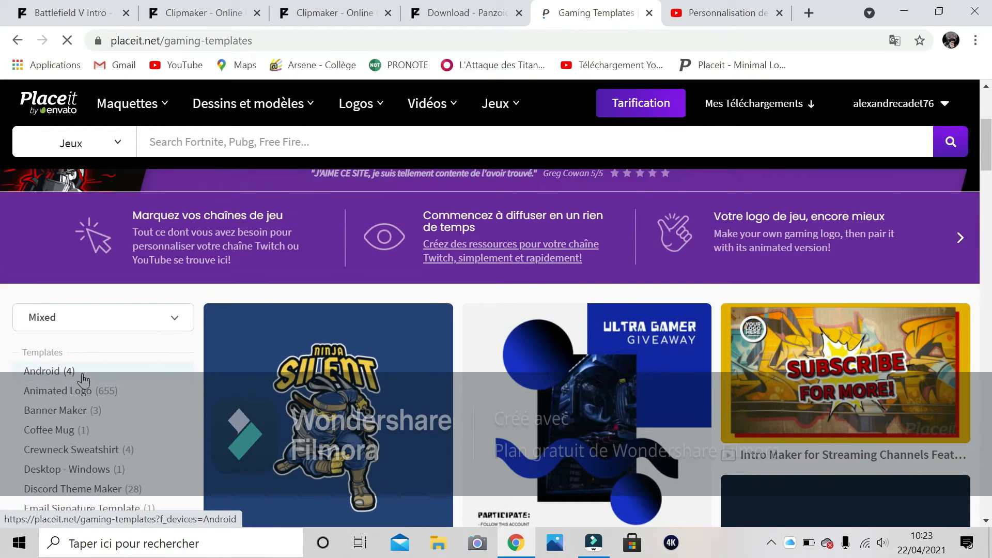
scroll(82, 380, down, 6)
scroll(83, 375, down, 6)
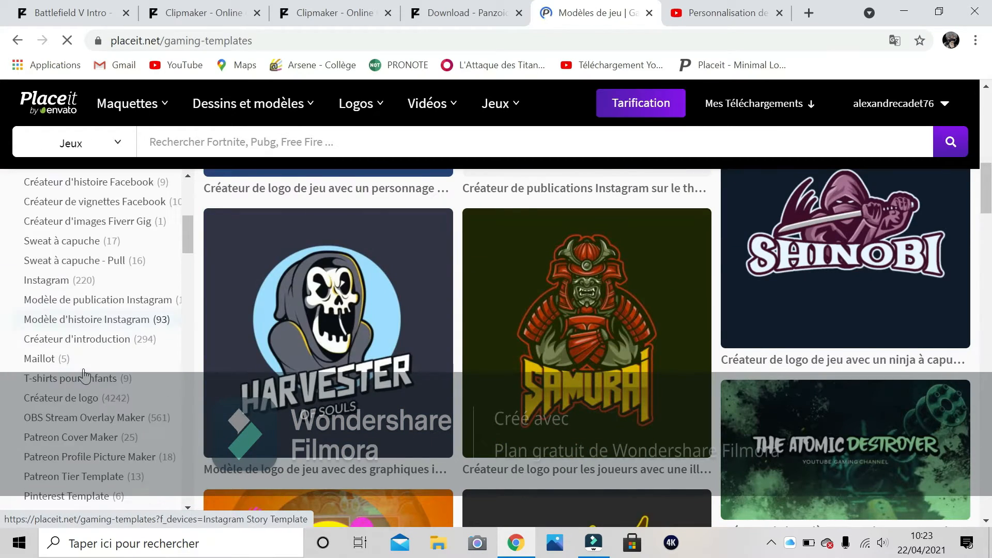
scroll(427, 428, down, 13)
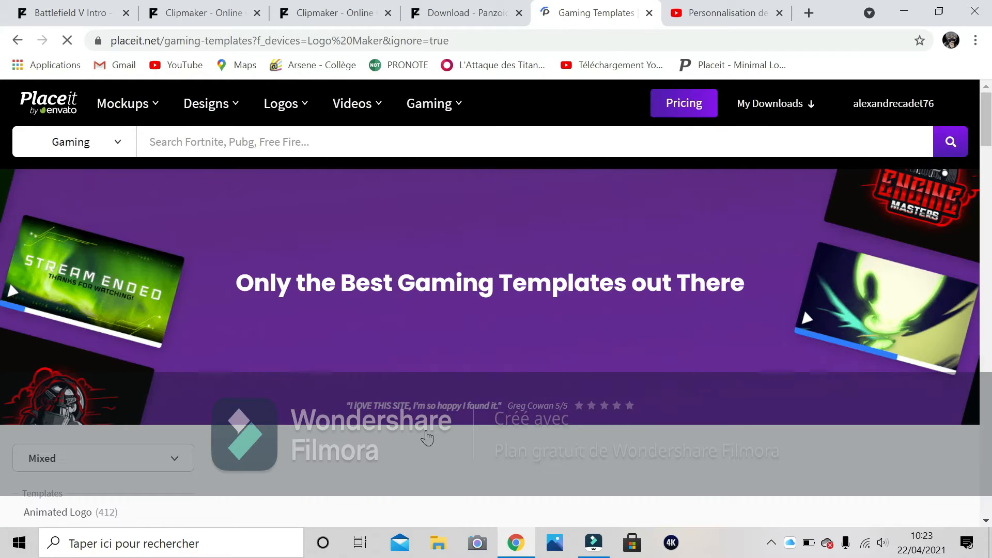
Browse the gaming logo templates to examine the available designs.
scroll(521, 431, down, 5)
scroll(637, 330, down, 5)
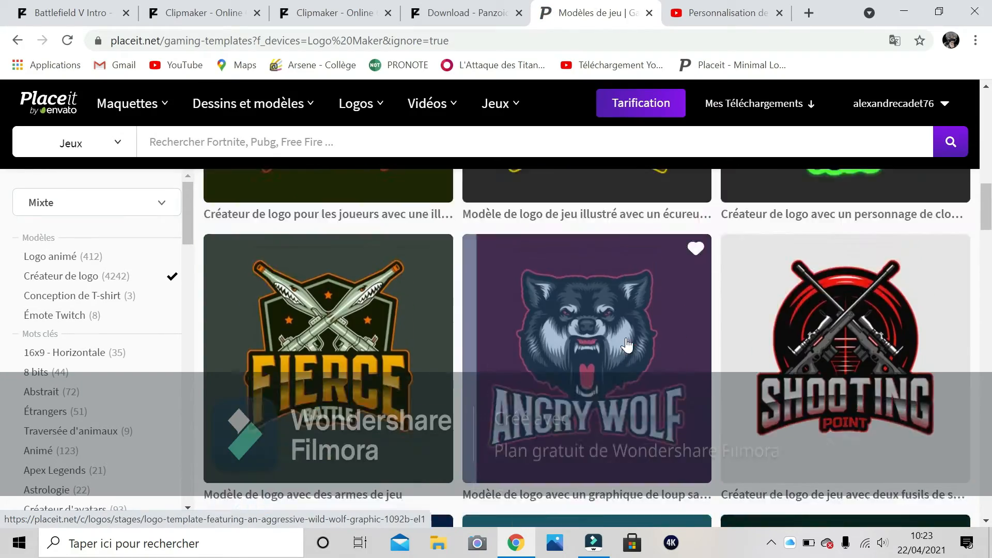
scroll(627, 346, down, 8)
scroll(610, 360, up, 11)
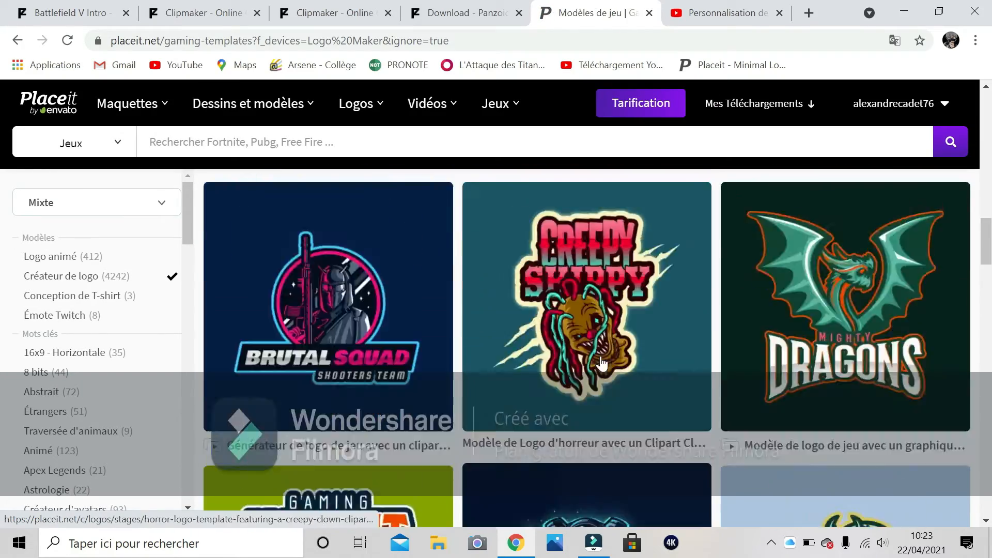
scroll(598, 362, up, 5)
scroll(599, 362, down, 9)
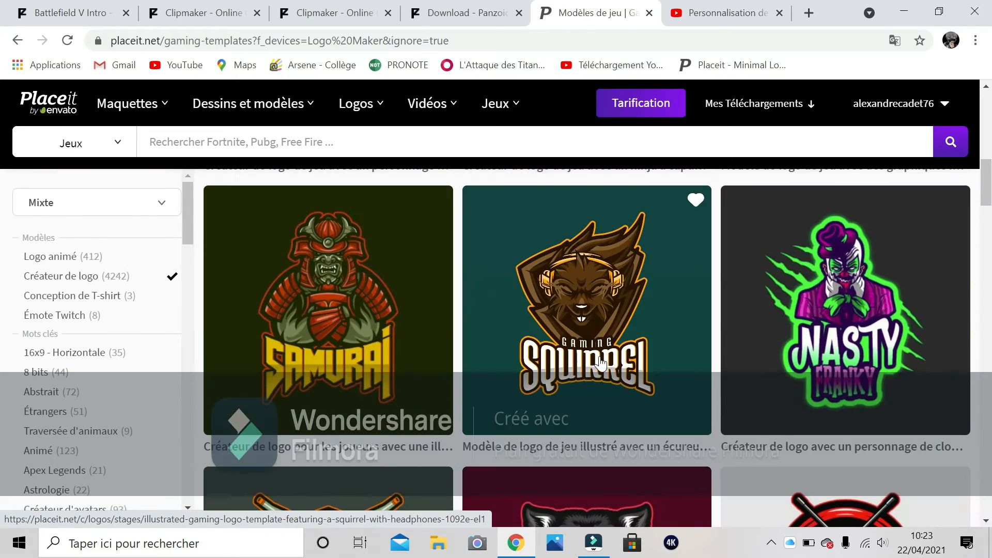
Open the "Nasty Franky" clown logo template and replace its first text line with "mortalex".
click(846, 270)
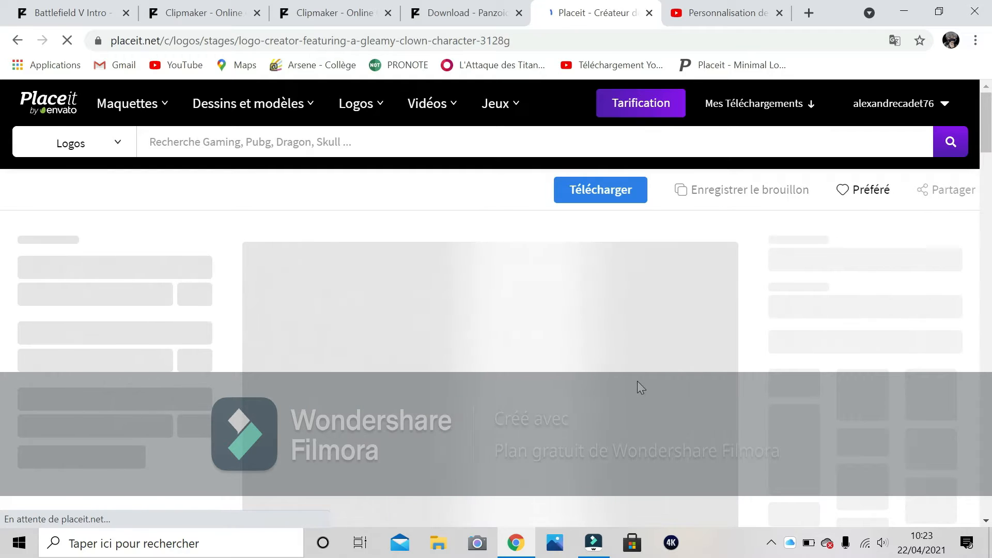
scroll(638, 383, down, 5)
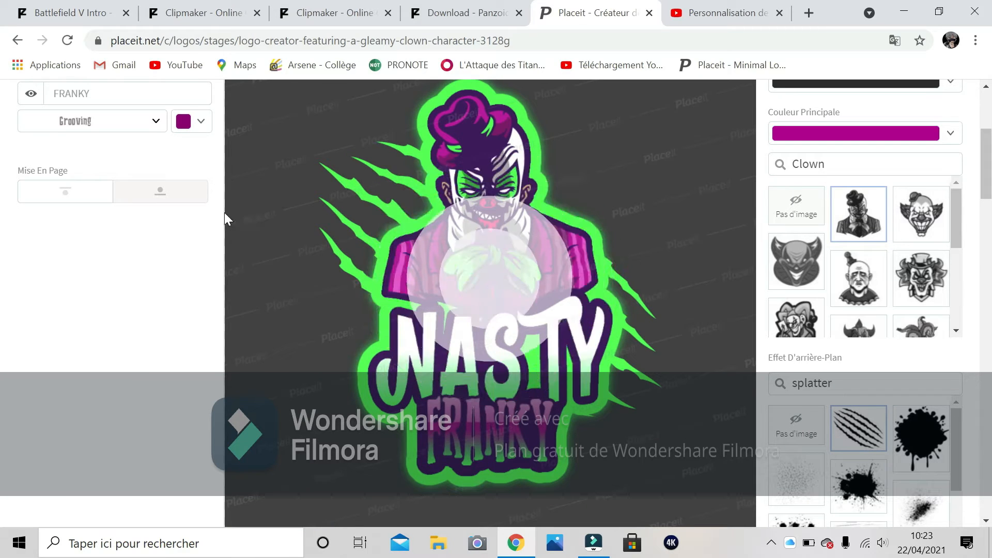
scroll(142, 227, up, 3)
scroll(142, 227, up, 2)
double_click(93, 258)
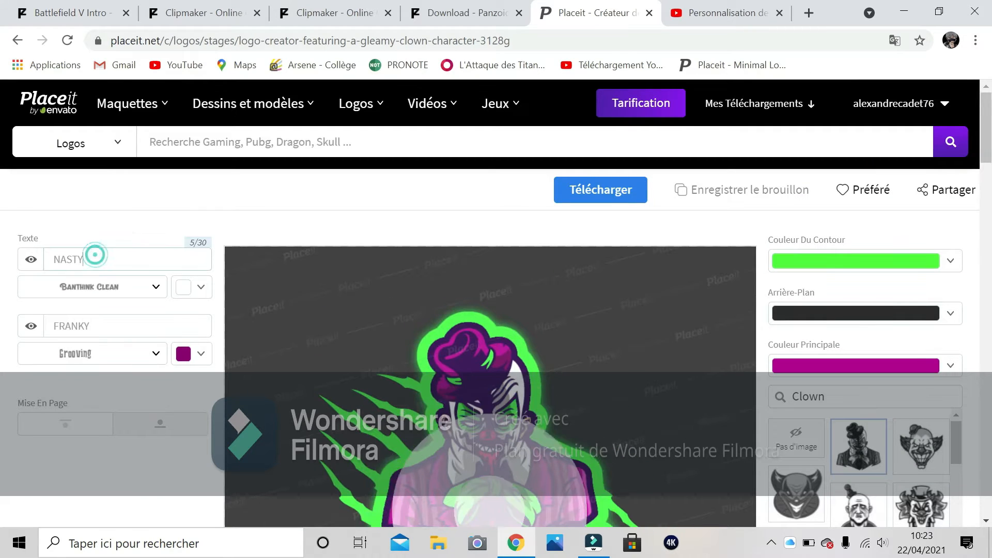
key(BackSpace)
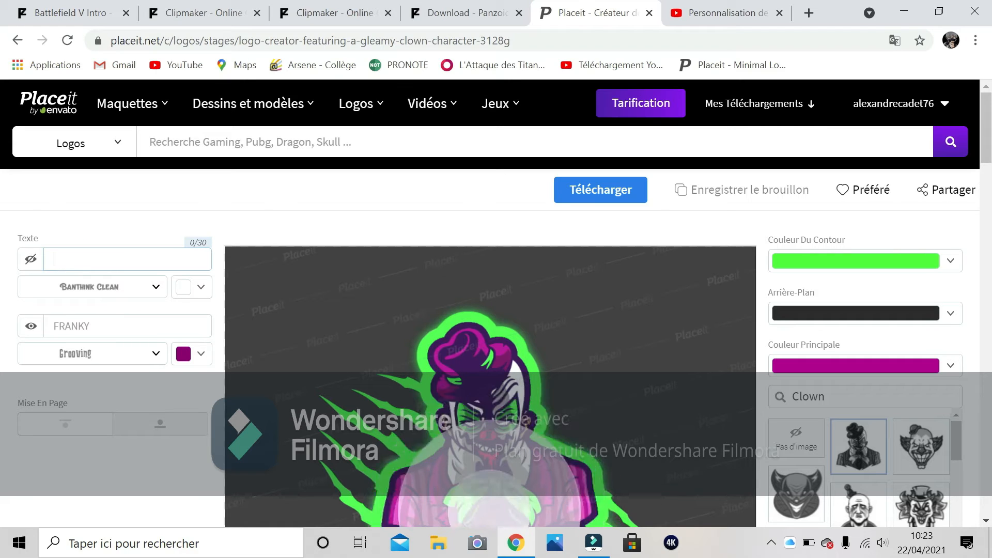
text(mort)
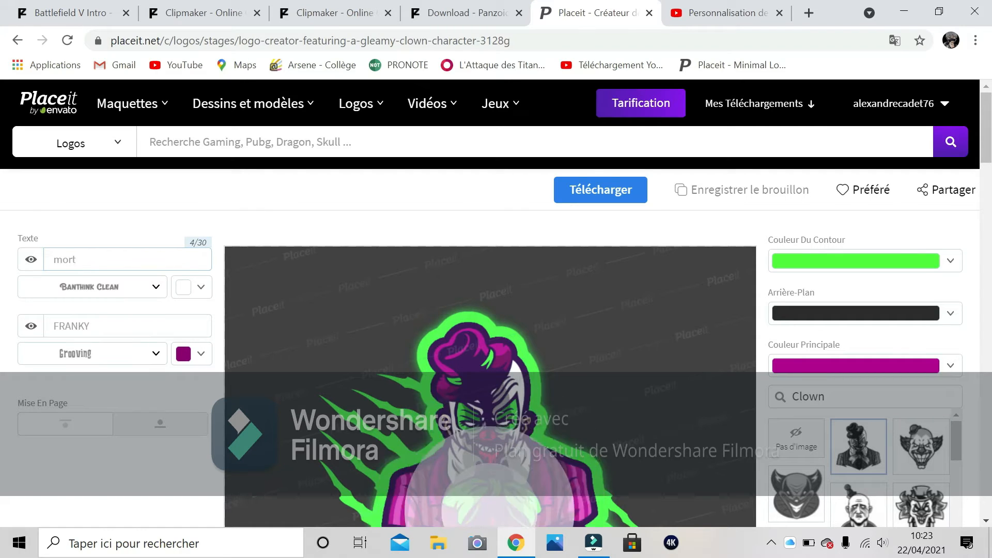
text(alex)
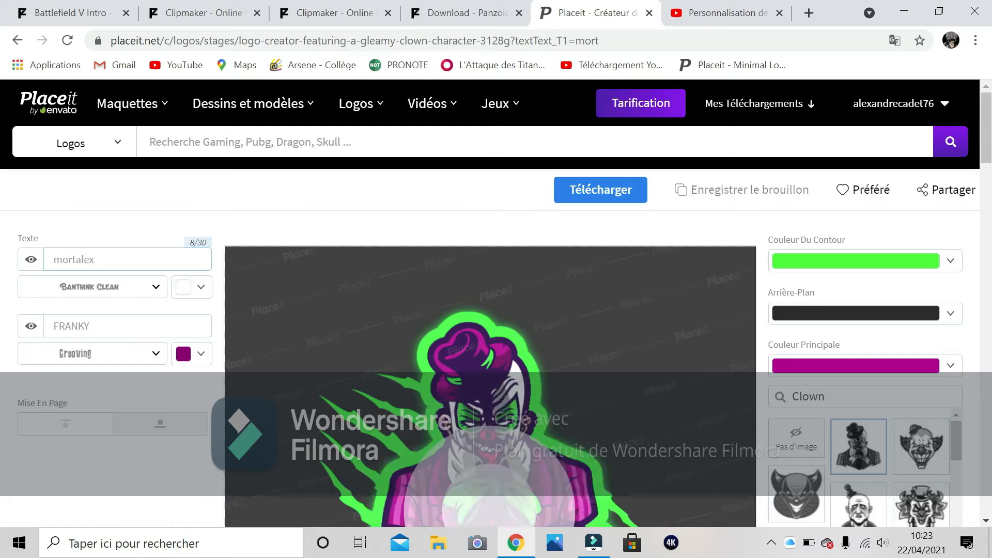
Replace the logo's second text line with "ASNK" and turn on its visibility.
click(115, 321)
key(BackSpace)
key(BackSpace)
key(BackSpace)
key(BackSpace)
key(BackSpace)
key(BackSpace)
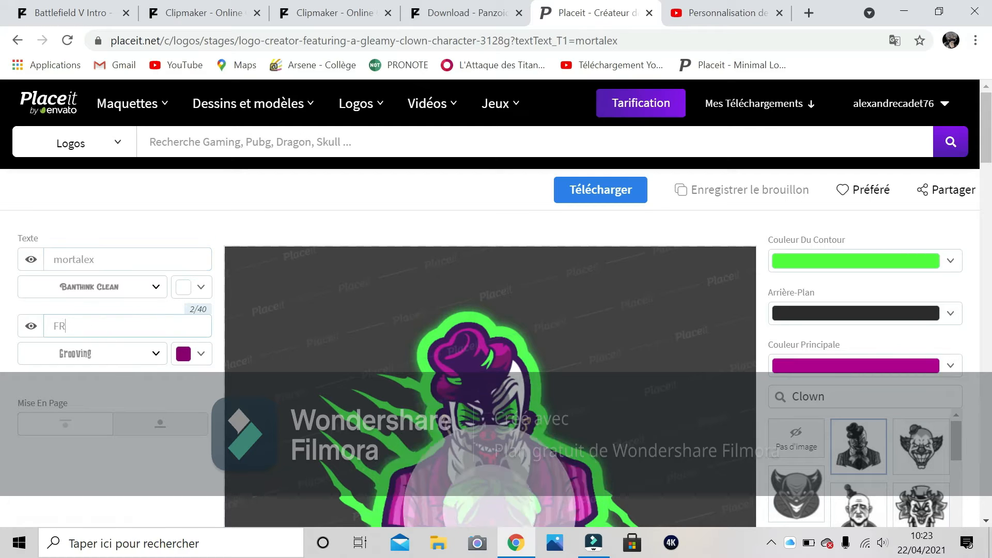
key(Caps_Lock)
text(A)
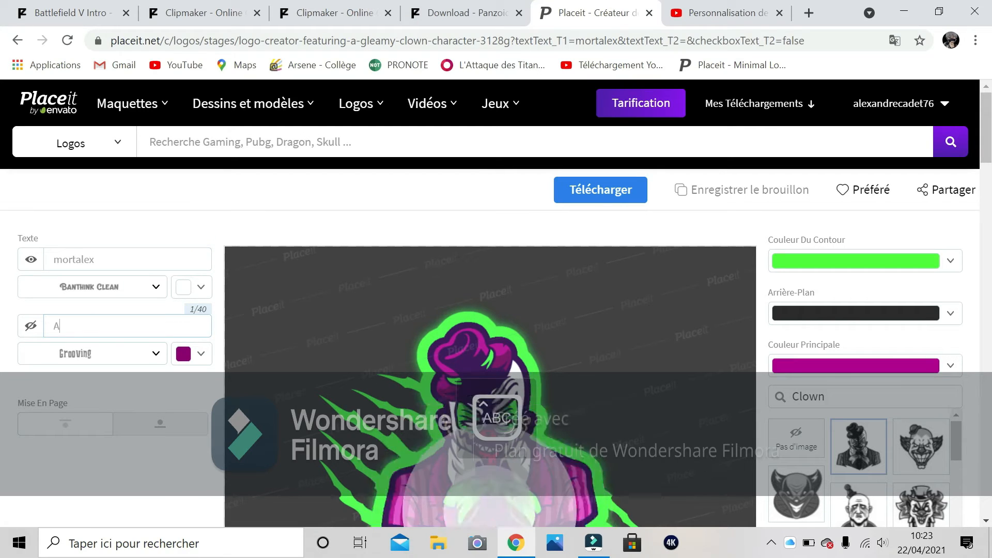
text(SNK)
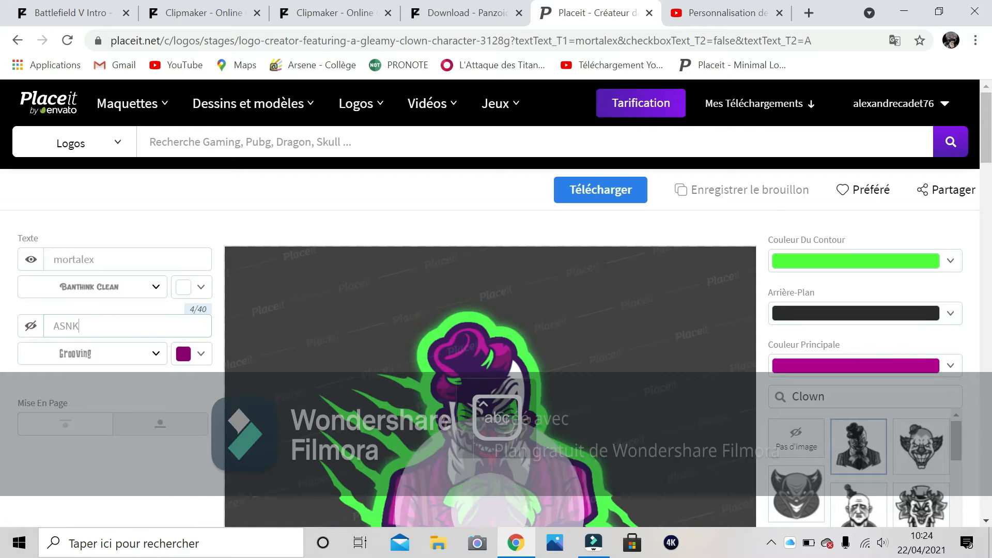
key(Caps_Lock)
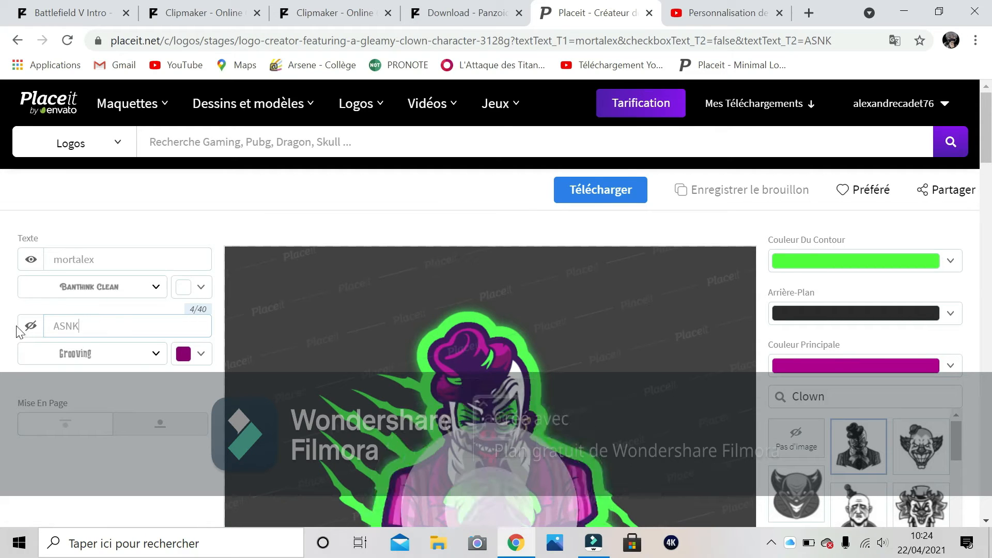
click(29, 327)
scroll(282, 335, down, 4)
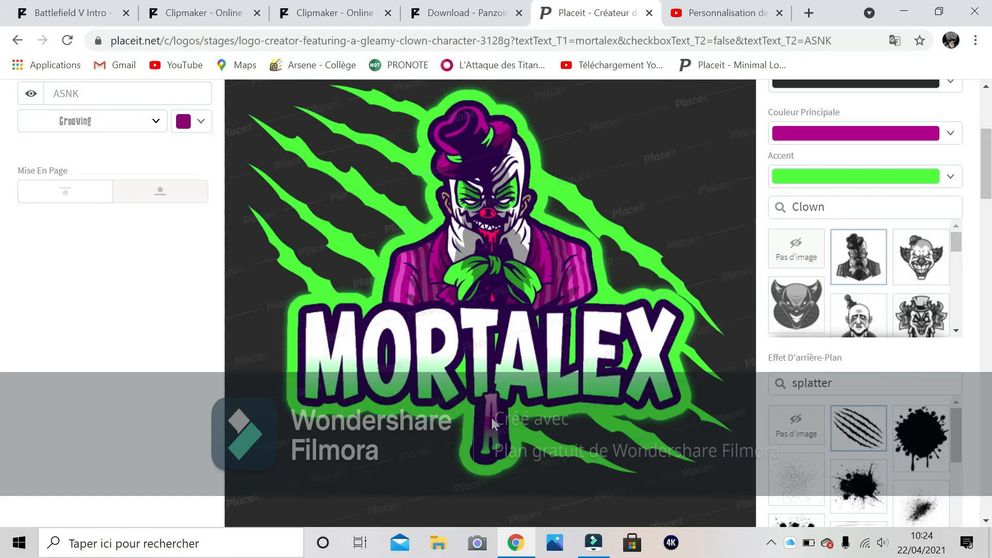
Re-enter the logo's second text line in lowercase as "asnk".
scroll(329, 387, up, 3)
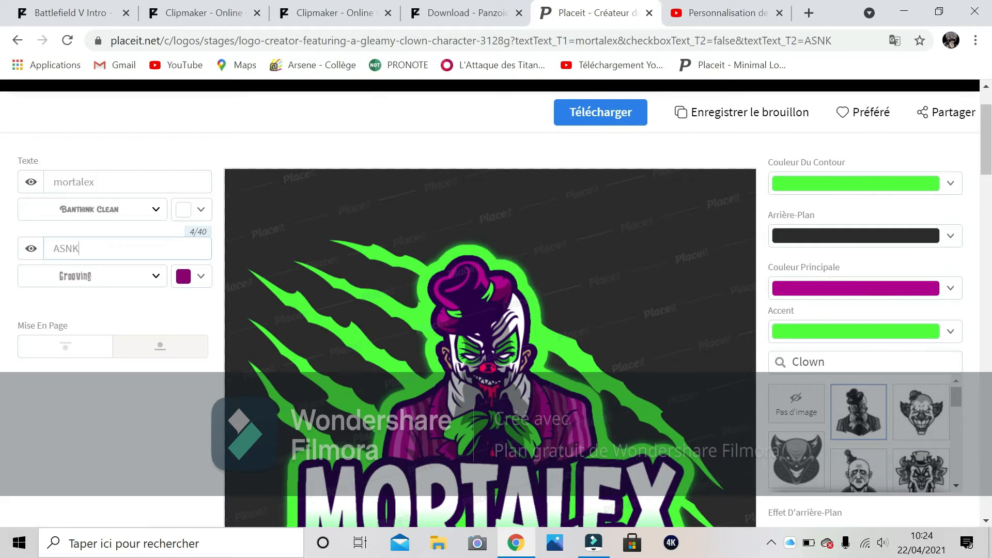
scroll(117, 330, down, 3)
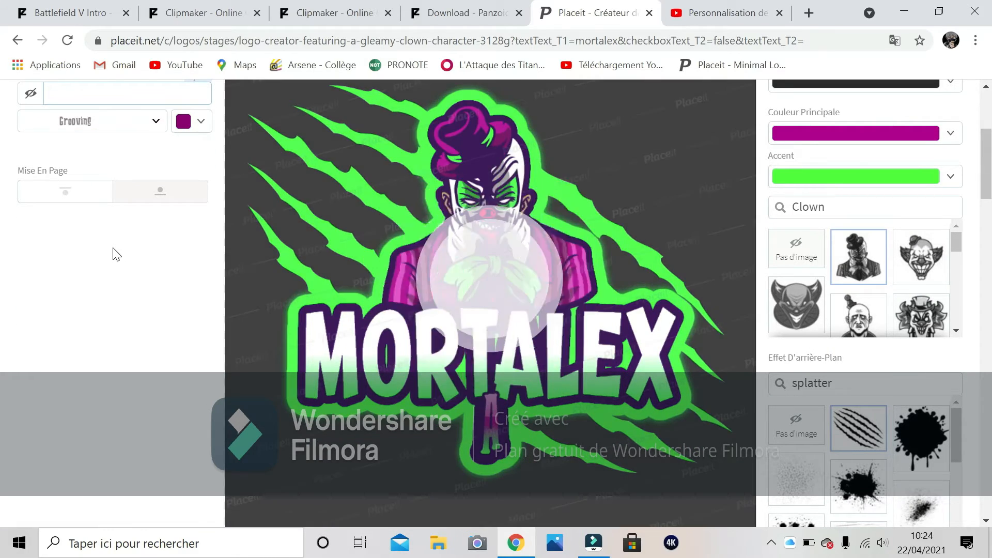
text(a)
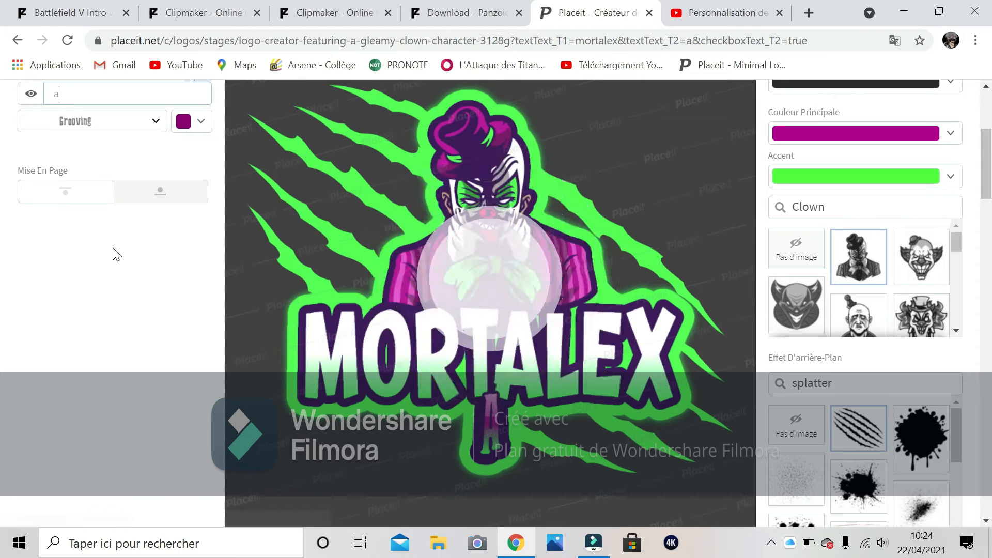
text(snk)
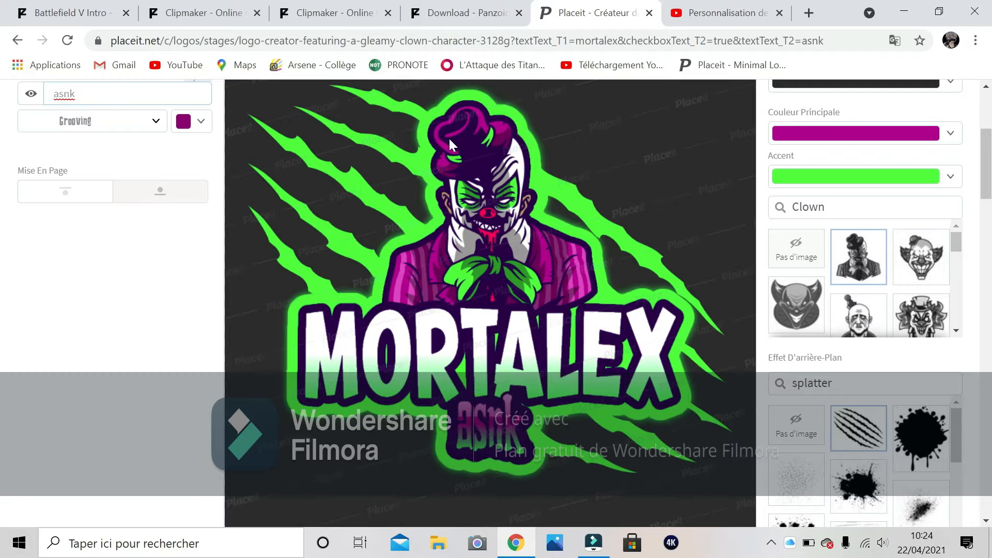
Examine the logo preview with both texts, the color settings and the available clown graphics.
scroll(450, 145, down, 2)
scroll(463, 165, up, 5)
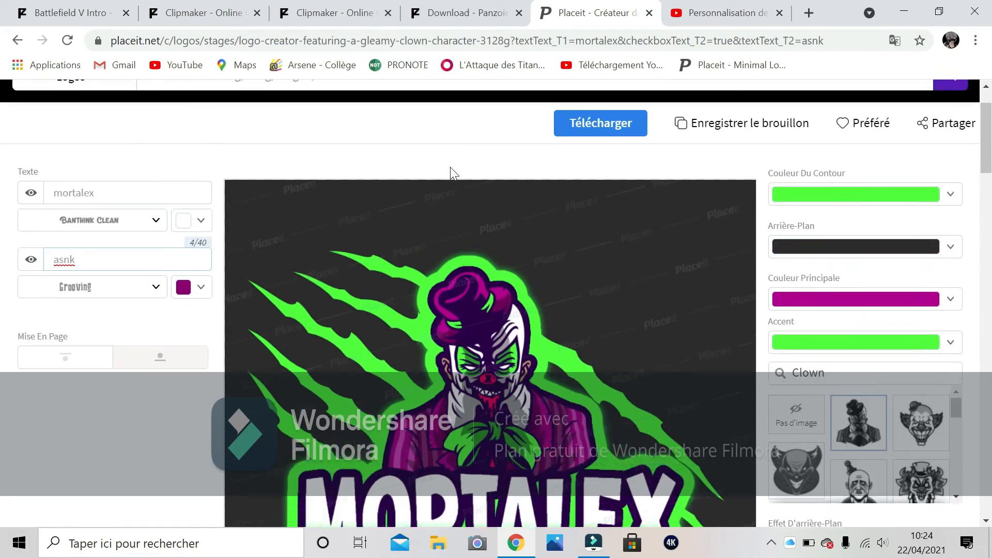
scroll(451, 174, down, 3)
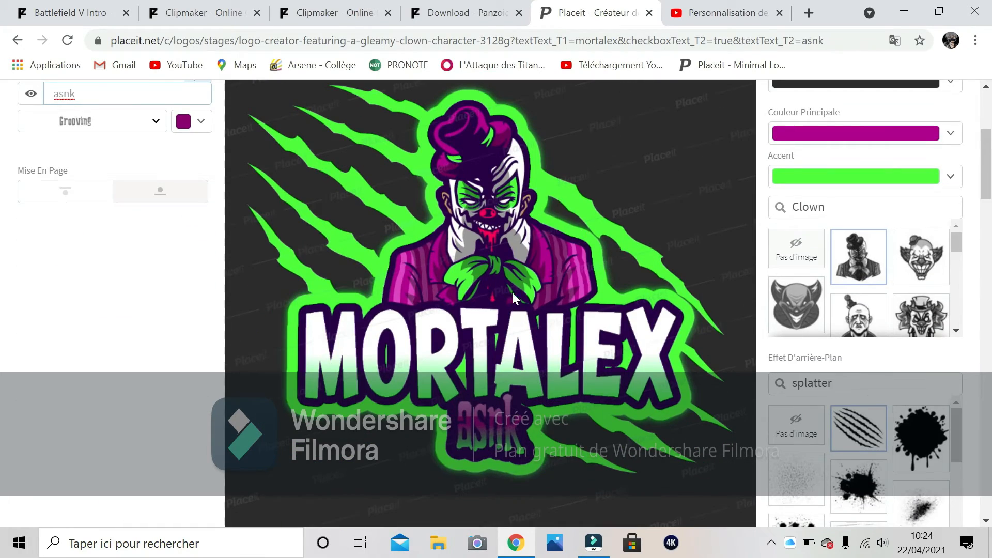
scroll(513, 297, up, 4)
scroll(491, 407, down, 3)
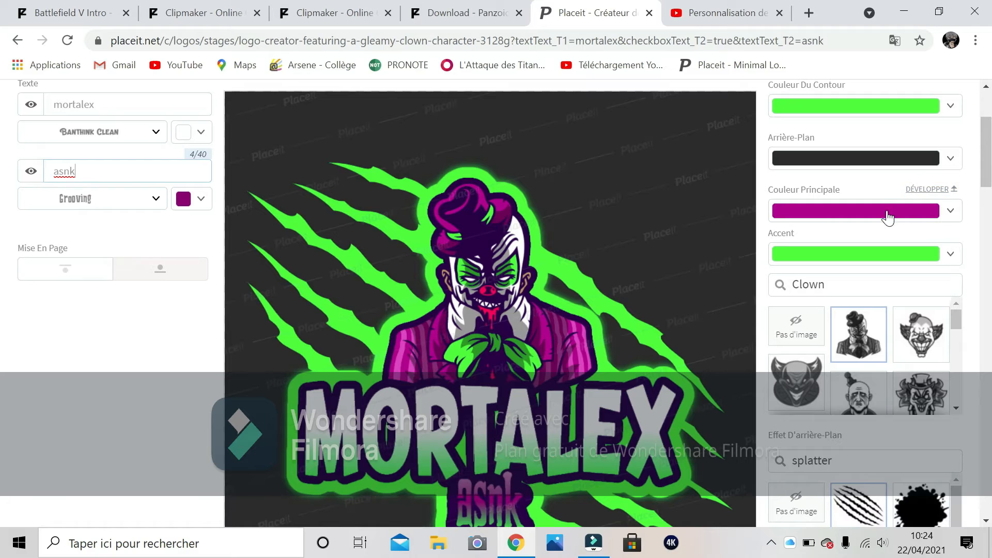
scroll(884, 217, up, 2)
scroll(879, 221, down, 2)
scroll(846, 299, down, 3)
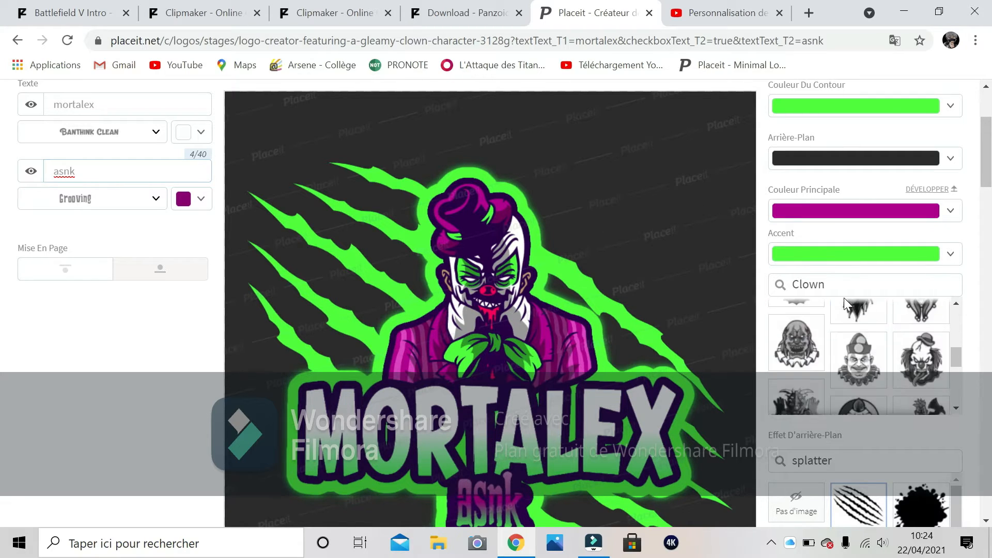
Replace the "Clown" graphic search with "fortnite" and look through the matching graphics.
key(BackSpace)
key(BackSpace)
key(BackSpace)
key(BackSpace)
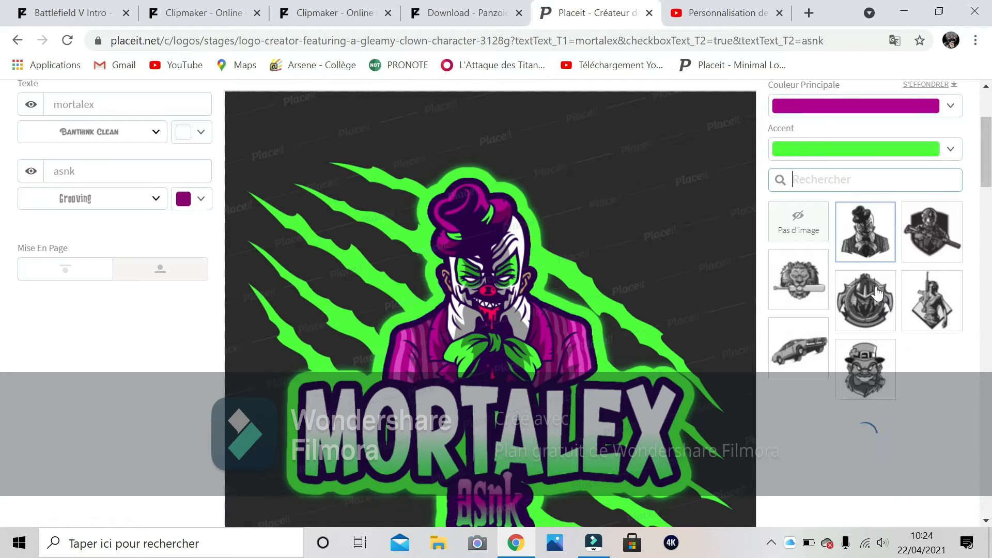
text(fortni)
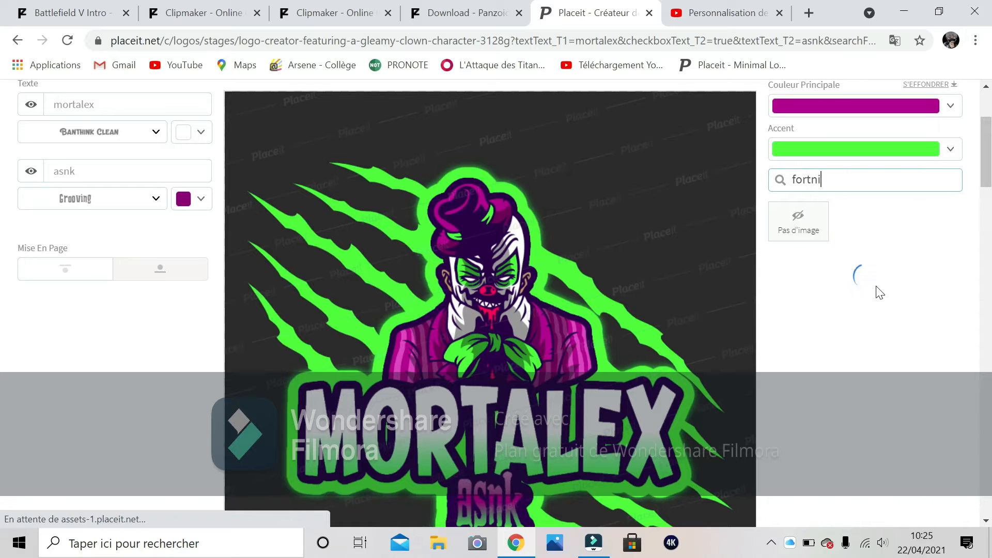
text(te)
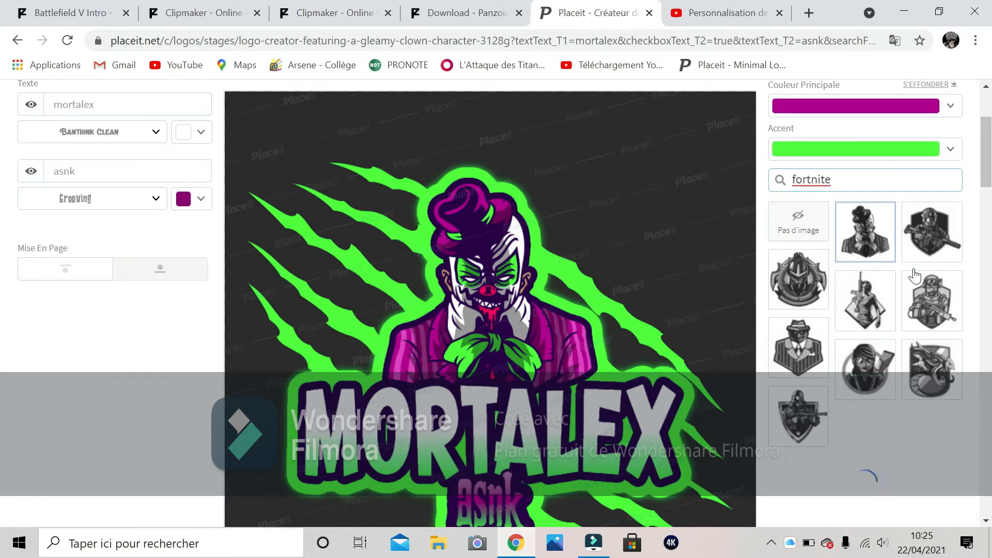
scroll(827, 310, down, 3)
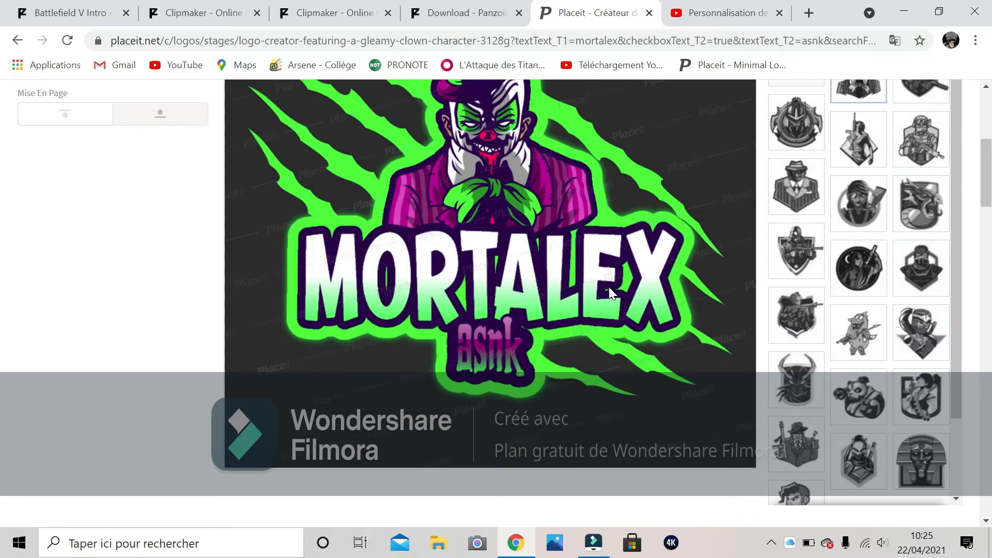
Open the logo's download purchase options, view the unlimited Logos subscription offer and close the offer window.
scroll(594, 288, up, 5)
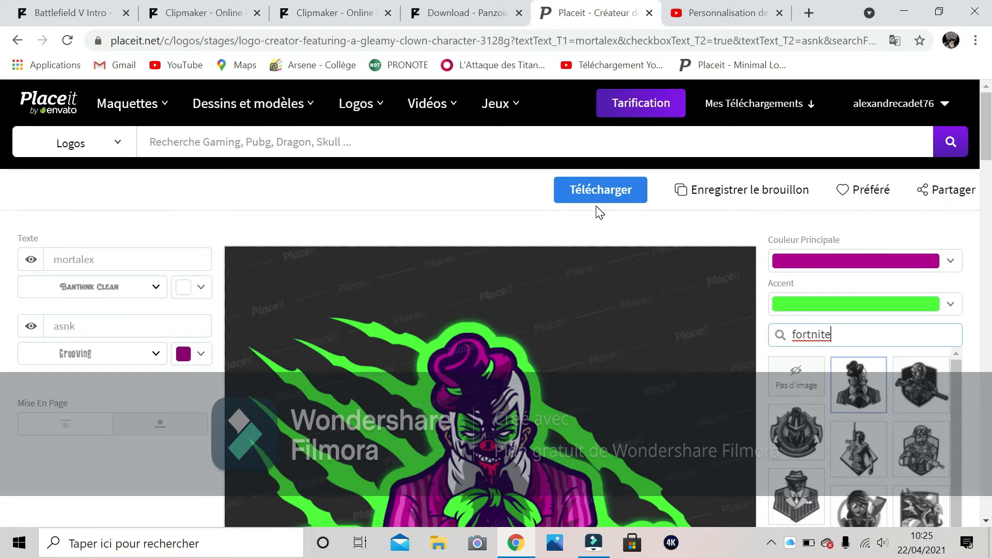
click(606, 187)
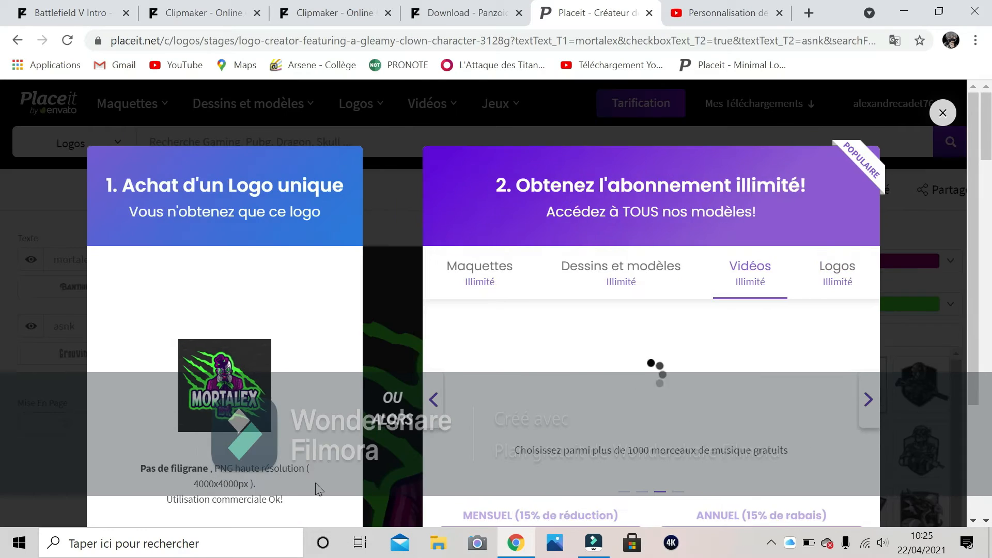
scroll(249, 292, down, 3)
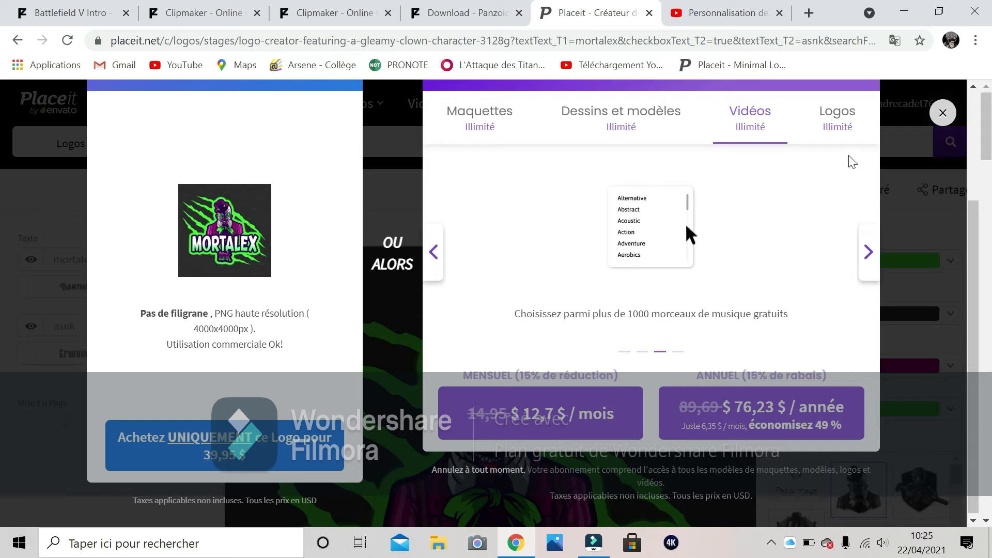
click(832, 111)
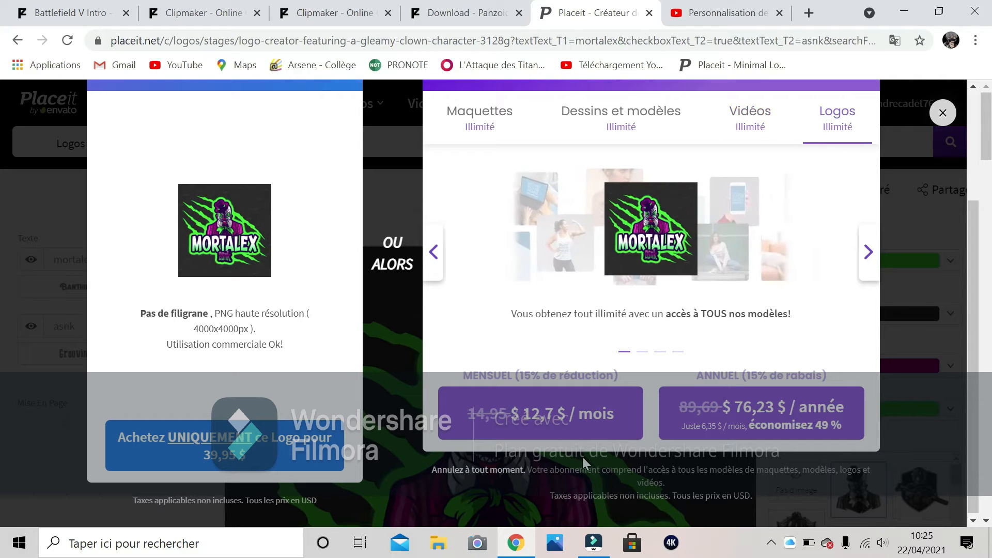
click(945, 114)
Save the customized clown logo as a draft and open the account's saved drafts (Mes brouillons).
mouse_move(921, 109)
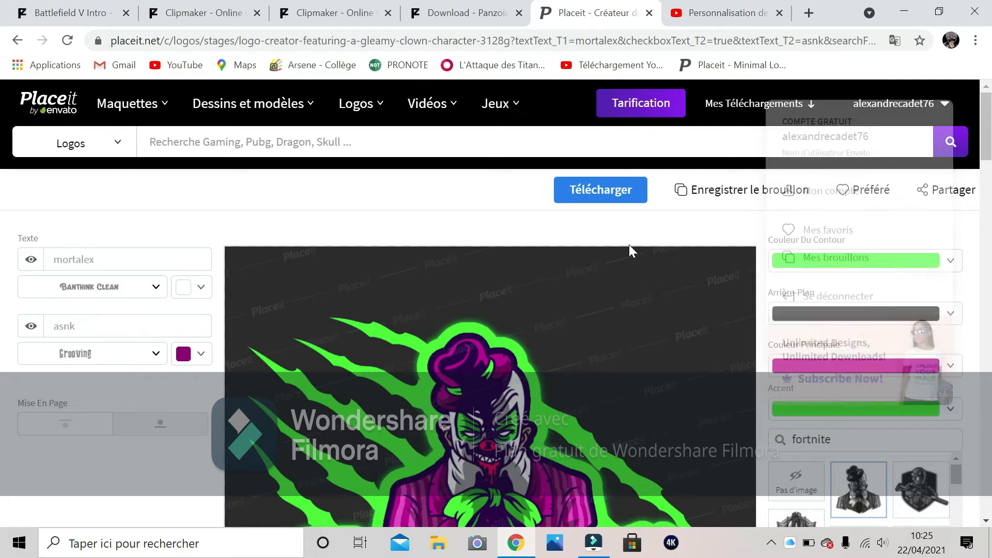
click(734, 190)
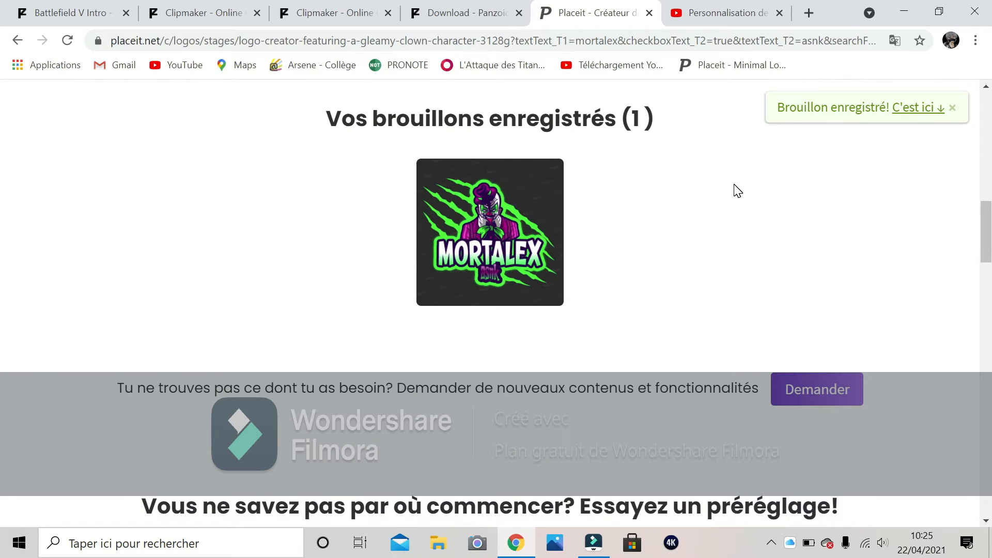
scroll(738, 191, up, 15)
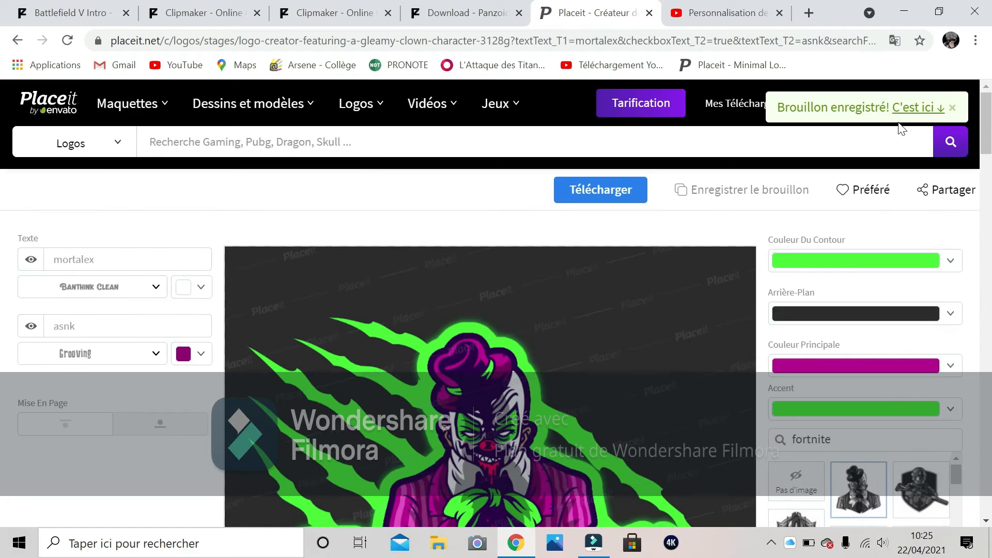
mouse_move(899, 124)
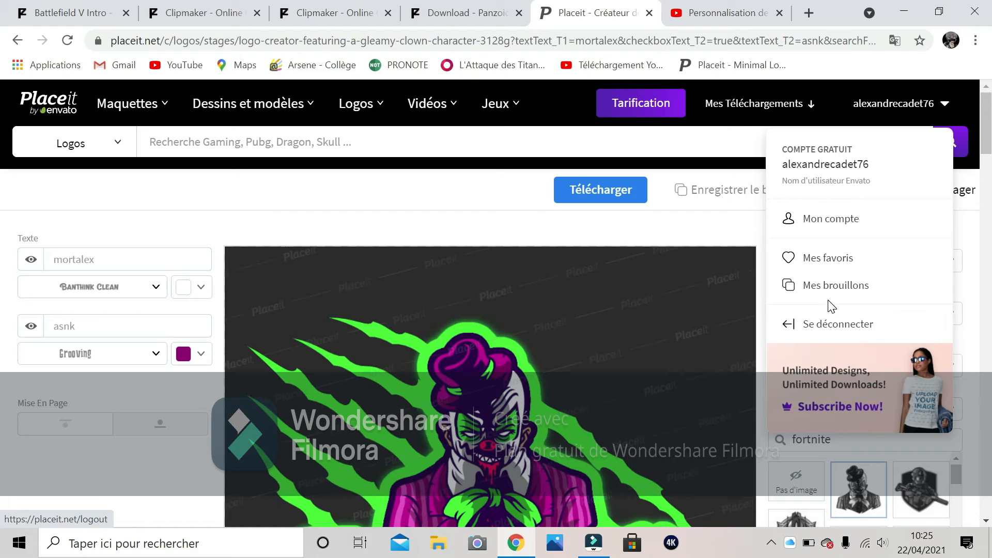
click(847, 293)
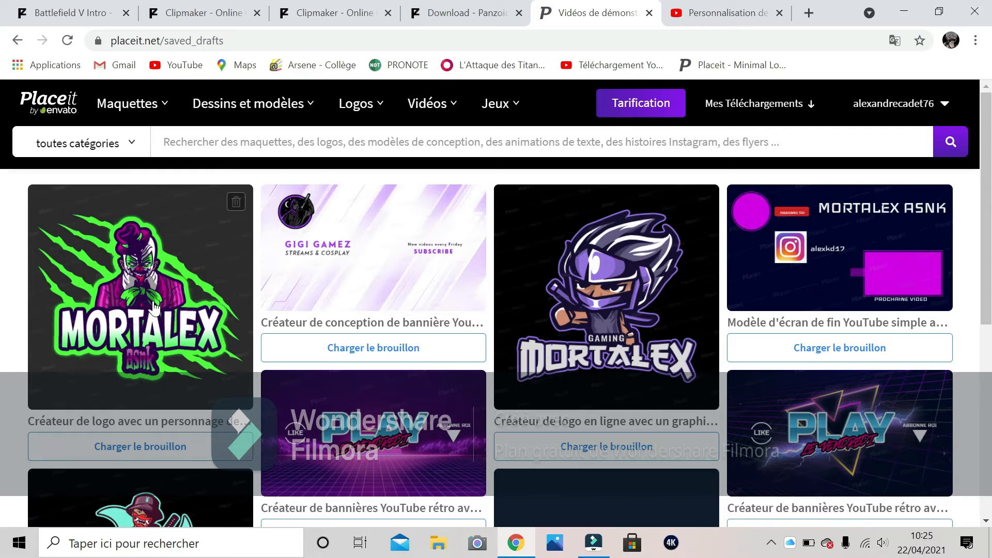
Save the clown logo draft's preview image as the PNG file "image (7)" in the Images folder.
right_click(152, 305)
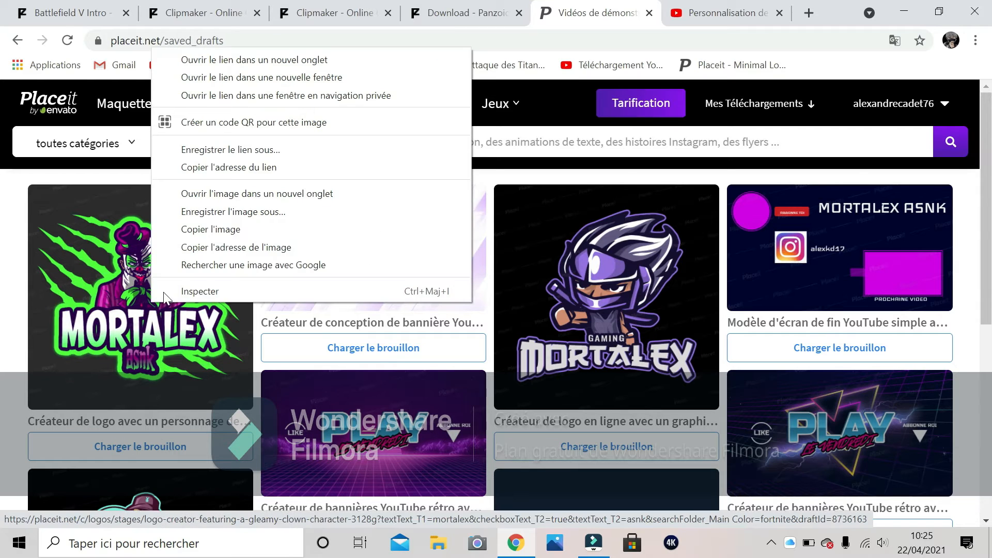
click(204, 217)
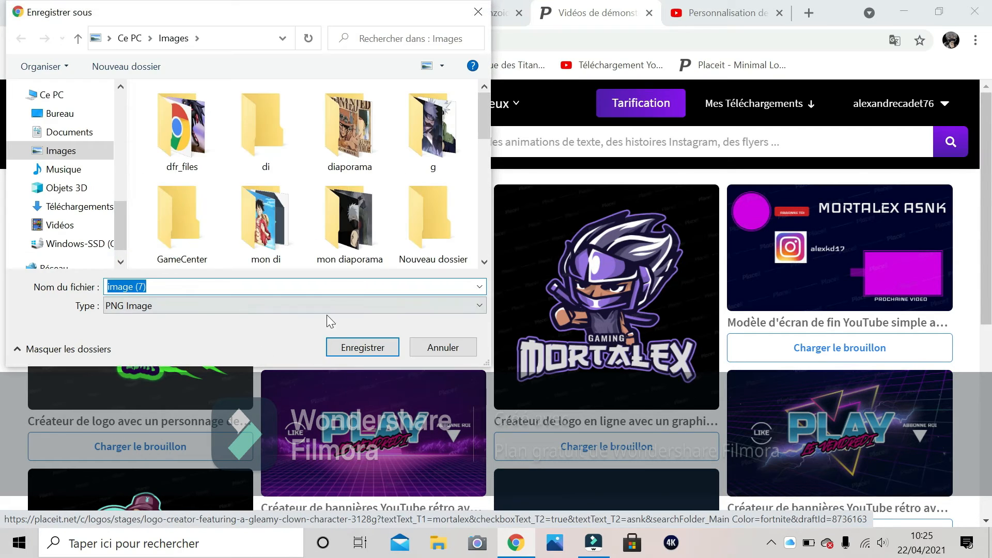
click(334, 347)
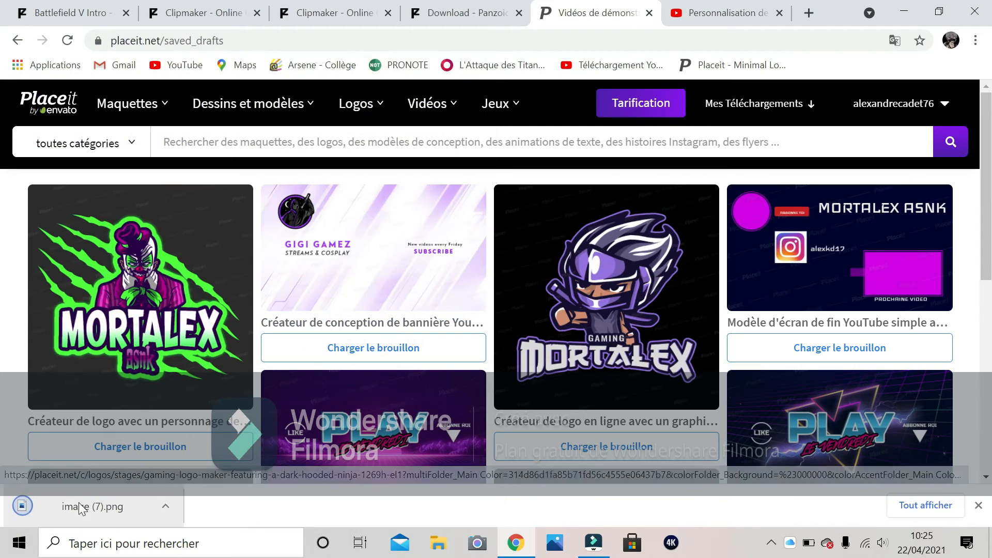
View the downloaded logo preview "image (7).png" at full size and close the image viewer.
click(80, 507)
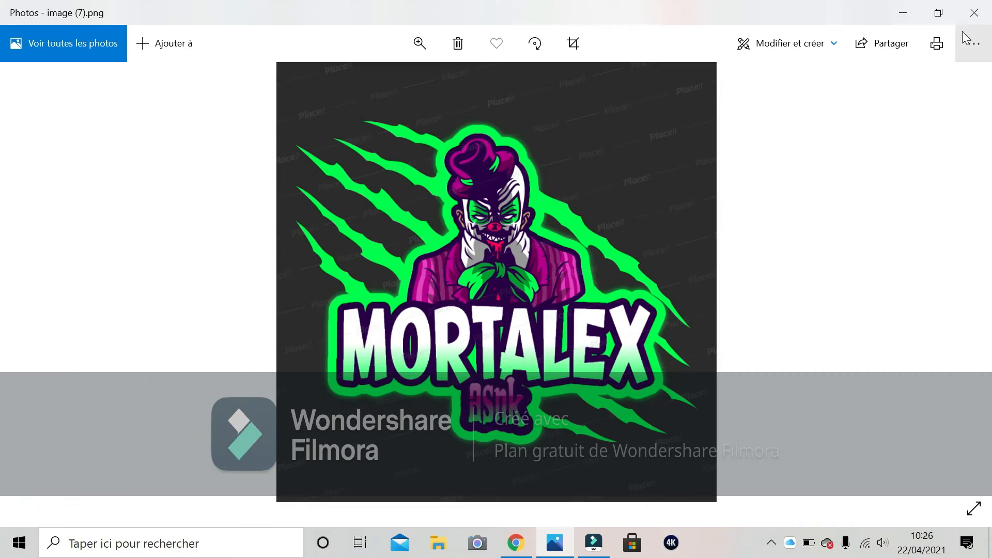
click(965, 13)
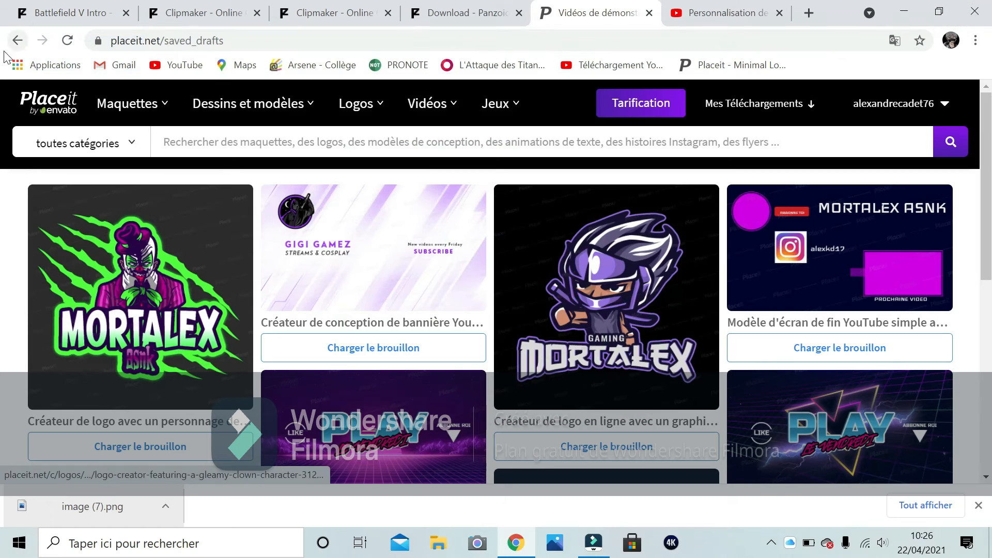
Open Placeit's gaming templates (Jeux) and examine the template categories, including the Twitch and YouTube banner, end card and thumbnail makers.
click(496, 102)
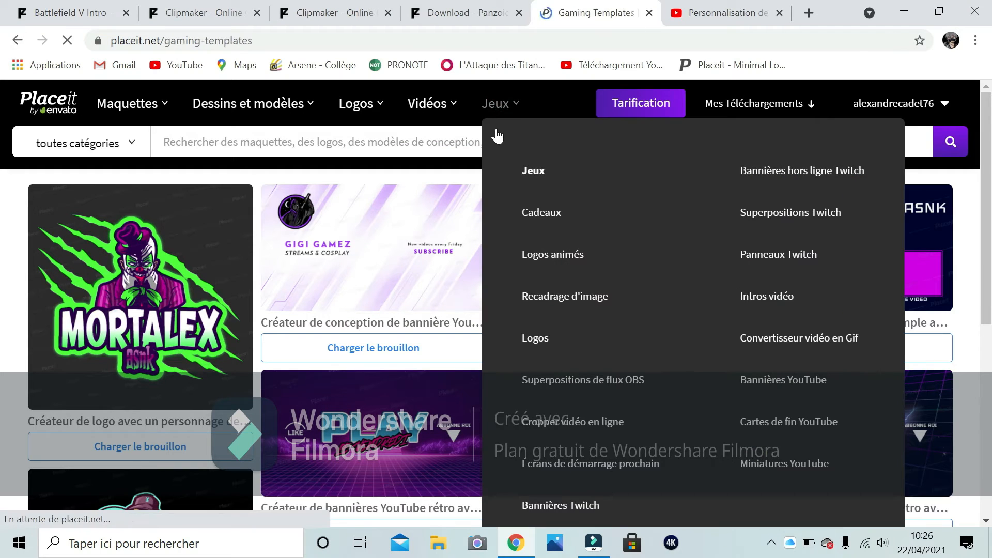
scroll(171, 261, down, 5)
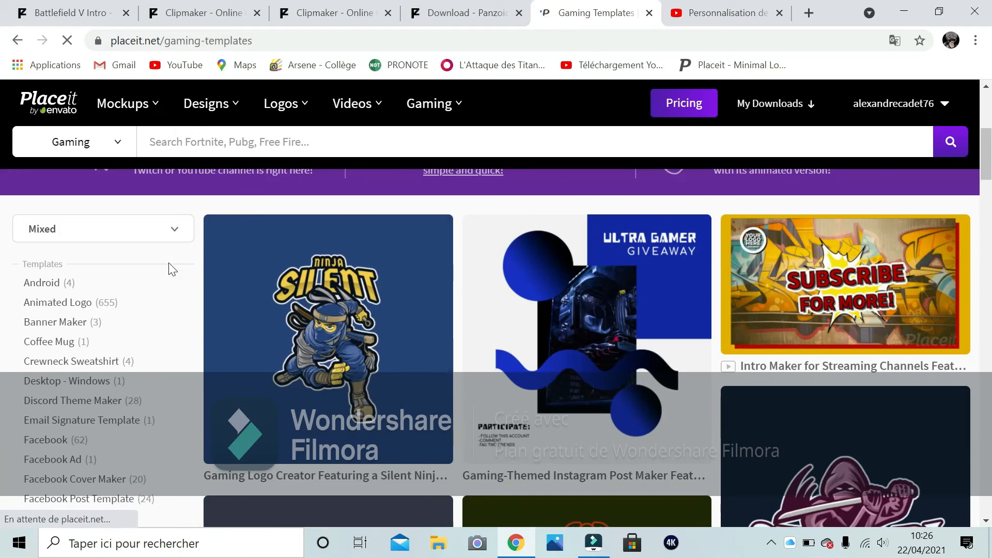
scroll(120, 288, down, 4)
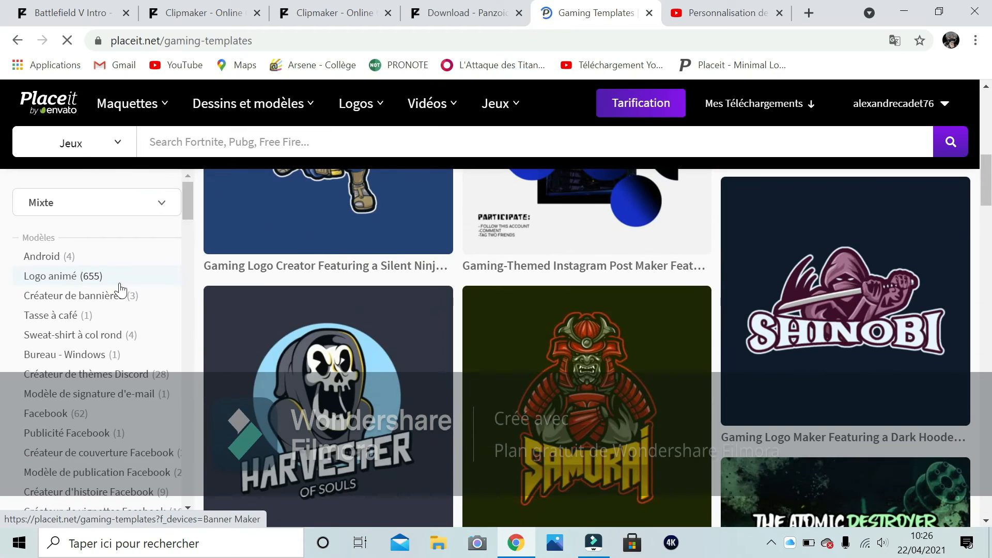
scroll(111, 275, down, 3)
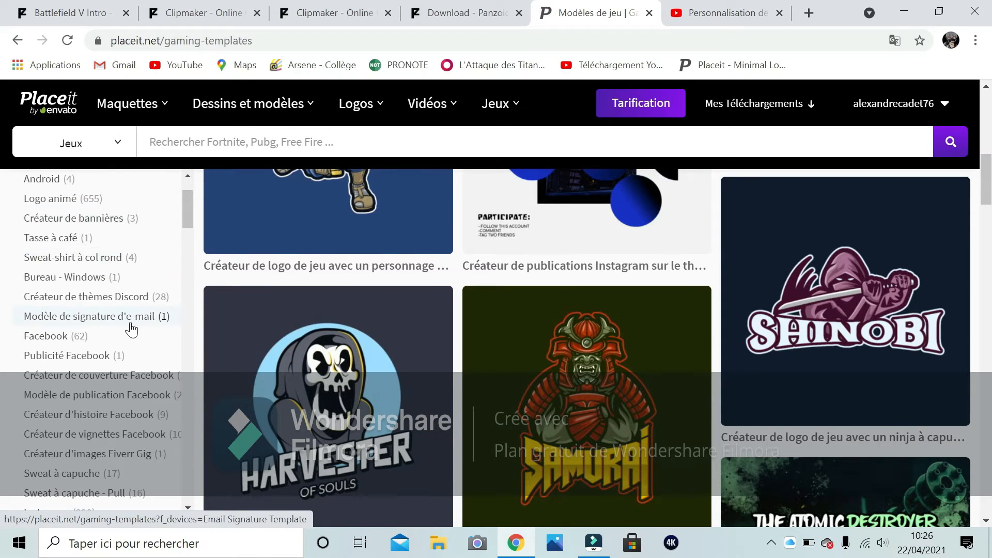
scroll(131, 331, down, 6)
scroll(109, 368, down, 6)
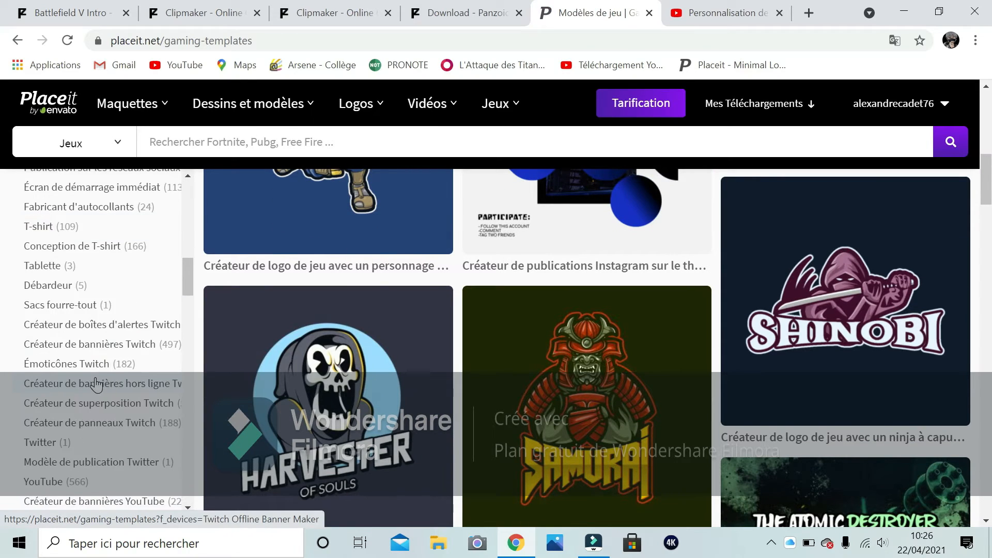
scroll(105, 400, down, 4)
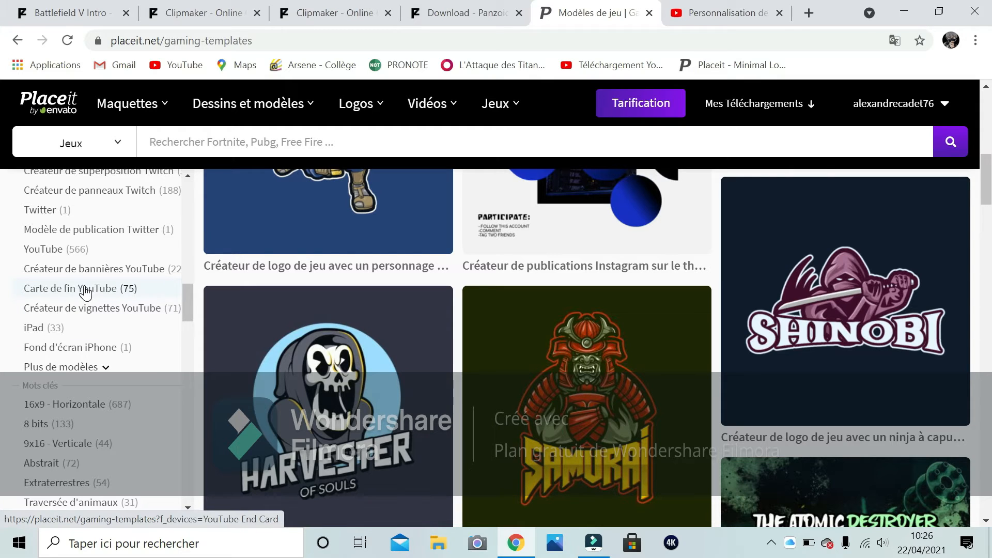
scroll(80, 296, up, 3)
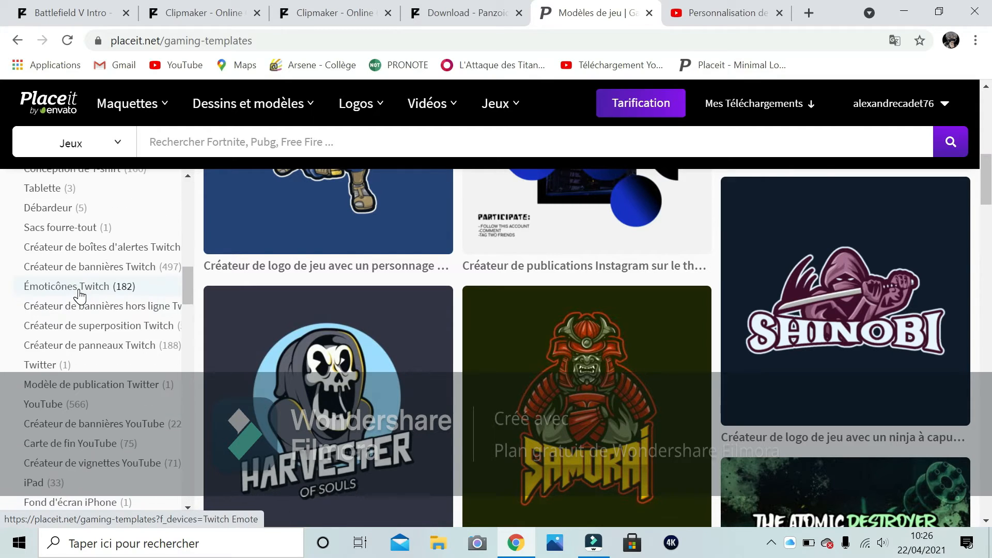
scroll(79, 297, down, 2)
scroll(79, 296, up, 3)
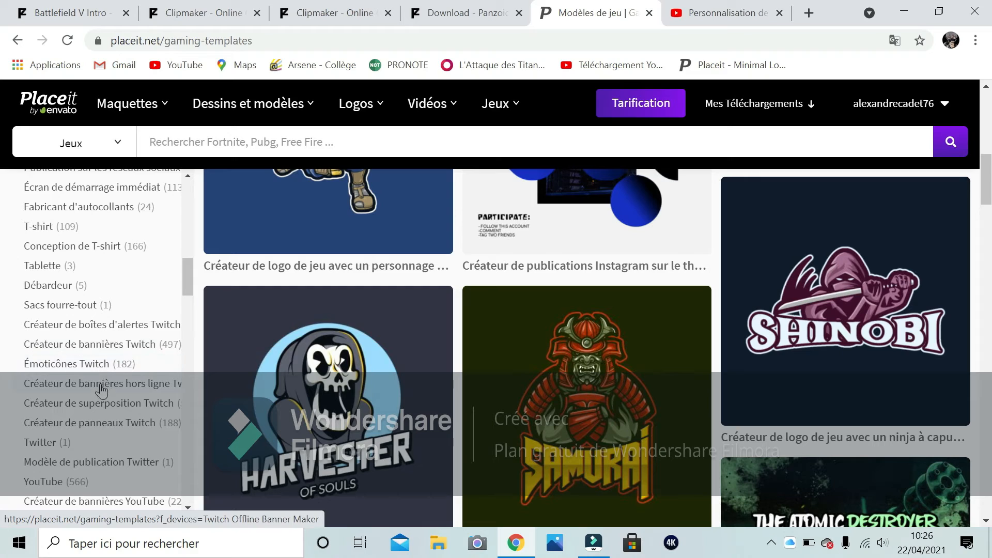
scroll(99, 412, down, 1)
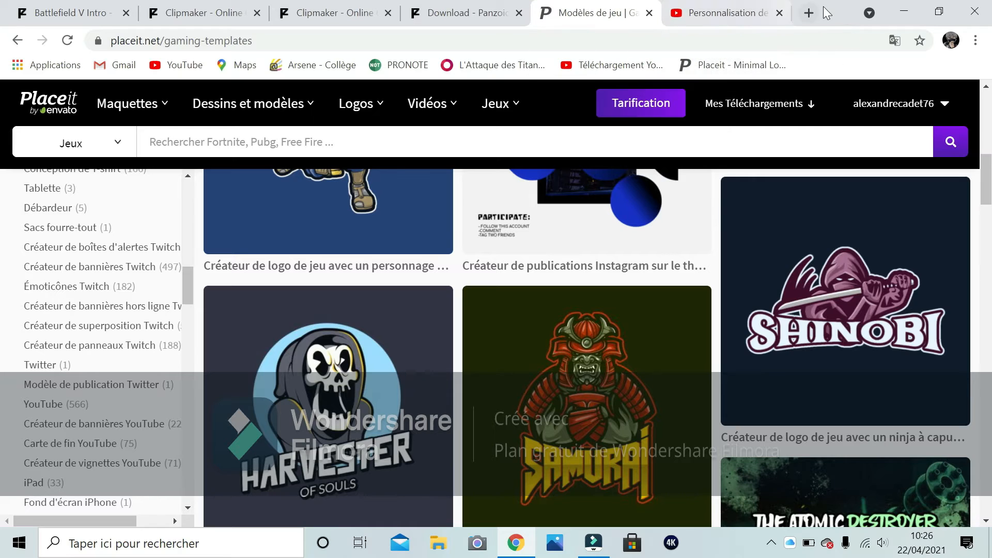
Open YouTube in a new tab and go to the account's own channel page (Votre chaîne).
click(807, 13)
click(340, 385)
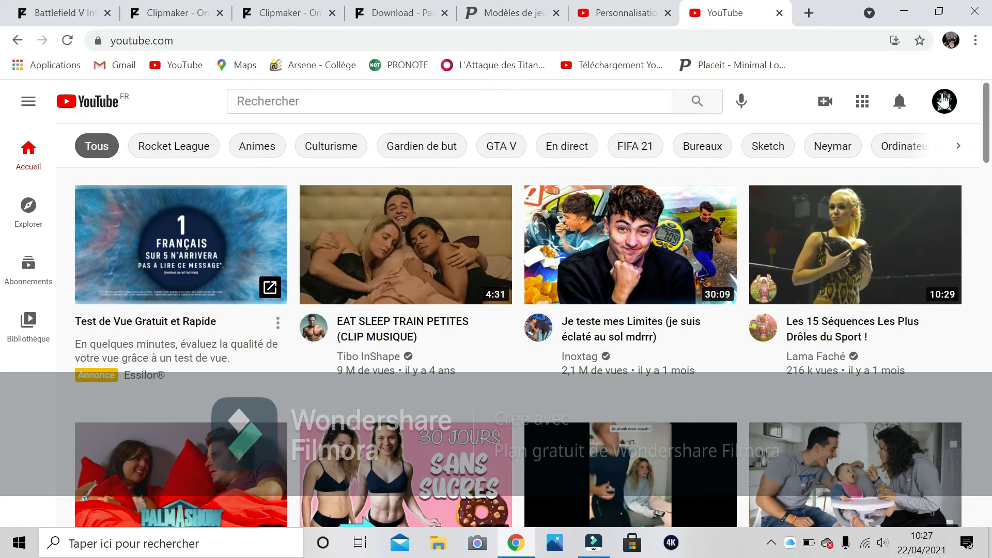
click(944, 102)
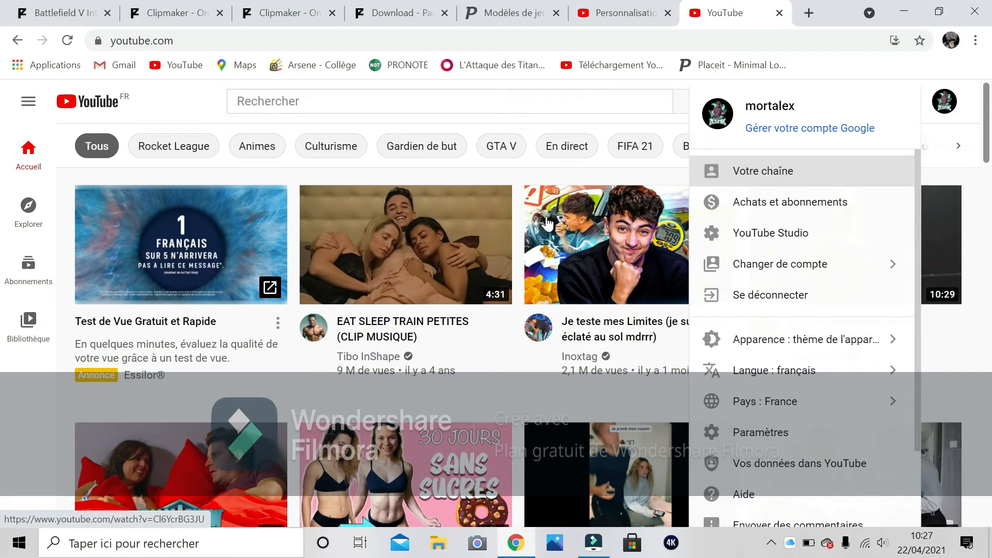
mouse_move(364, 226)
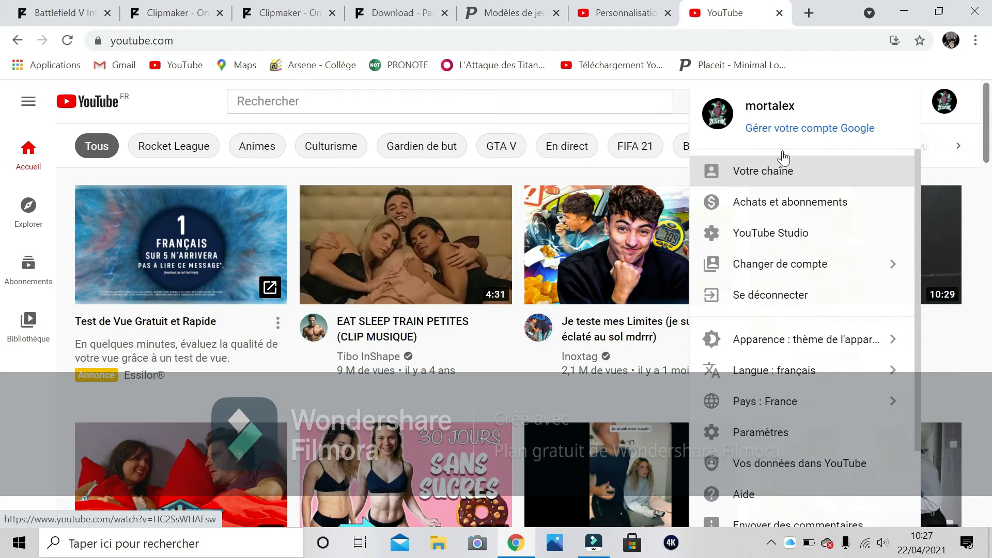
click(786, 168)
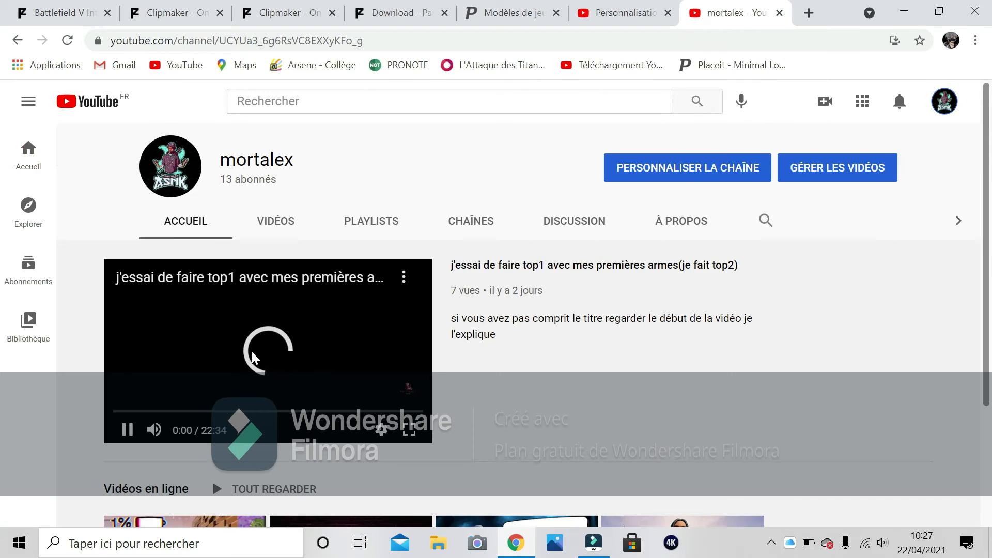
Pause the channel trailer and look over the online videos on the channel's home page.
click(269, 354)
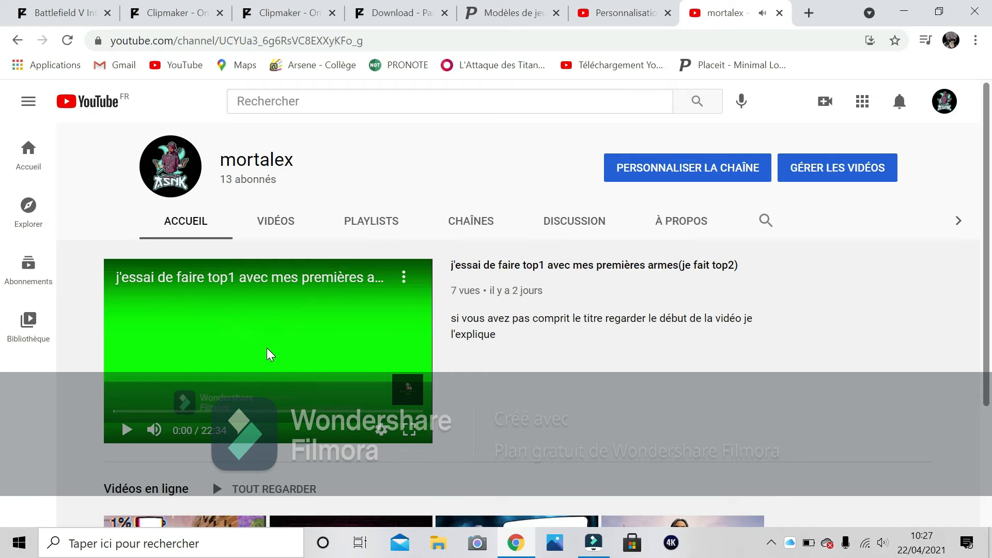
scroll(266, 346, down, 3)
scroll(265, 343, up, 3)
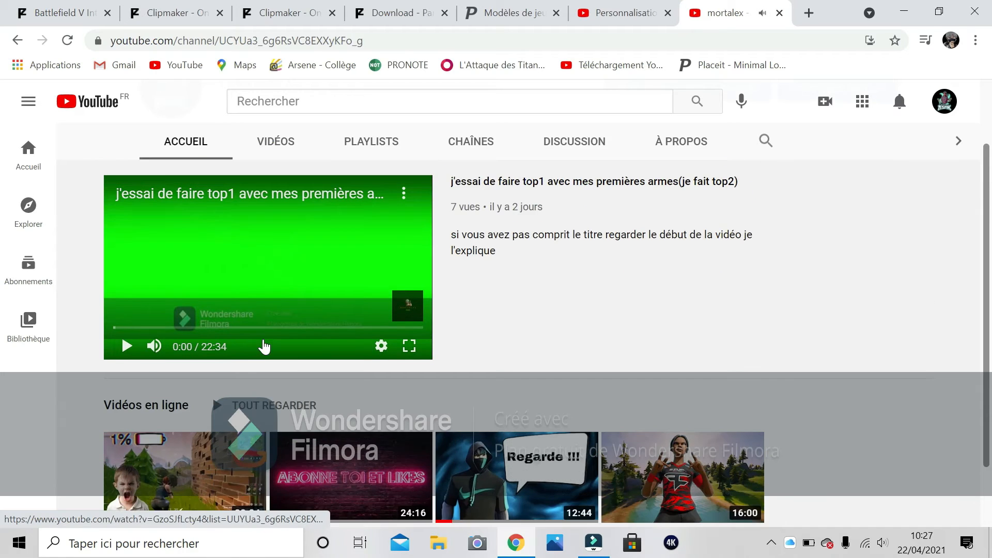
scroll(264, 343, down, 3)
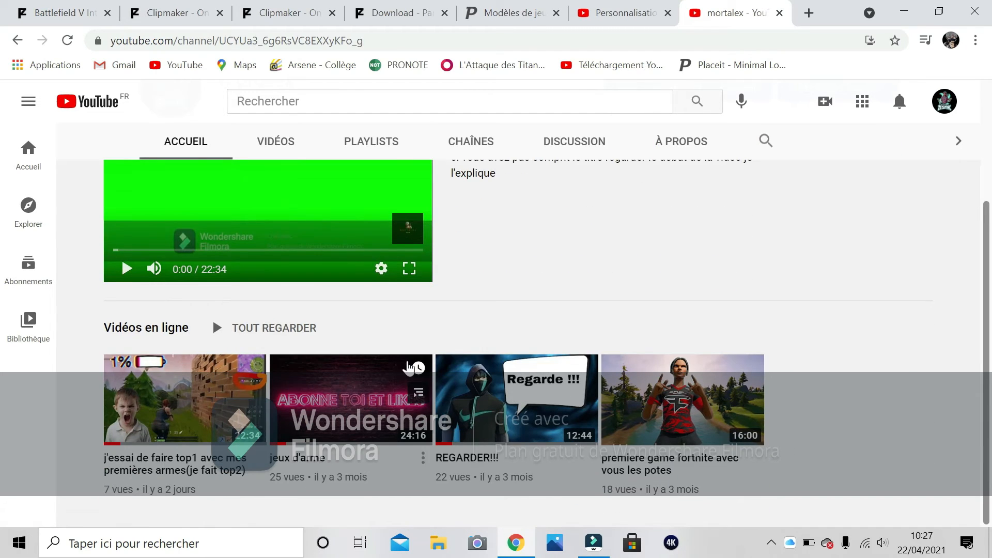
scroll(240, 362, up, 3)
Open the channel's customization in YouTube Studio and, from its content list, open the details of the video "j'essai de faire top1 avec mes premières armes(je fait top2)".
click(687, 167)
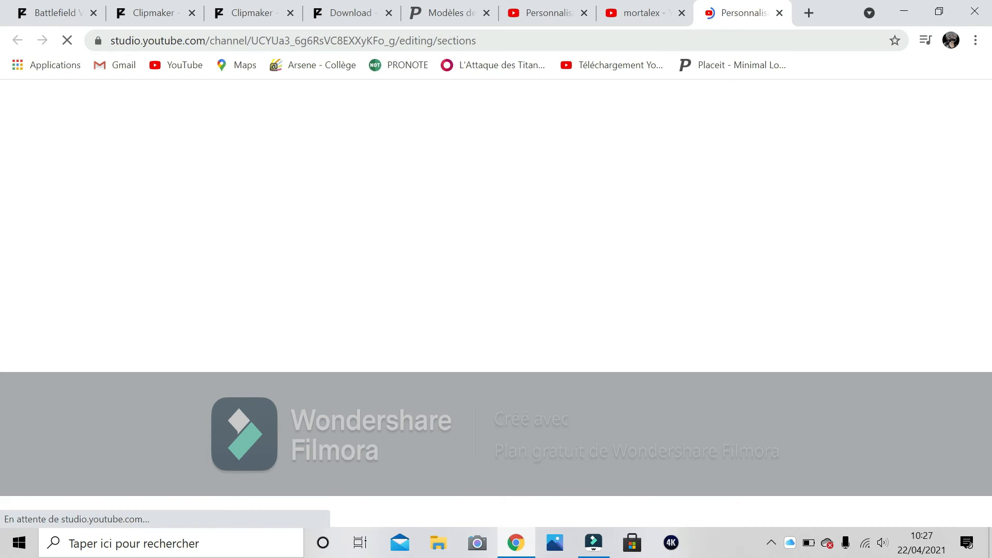
scroll(338, 323, down, 2)
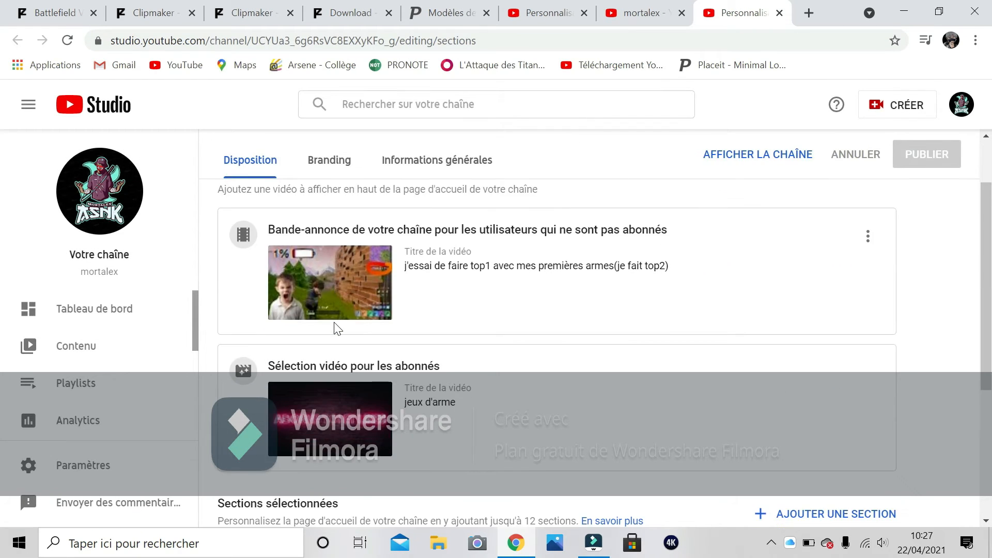
click(103, 343)
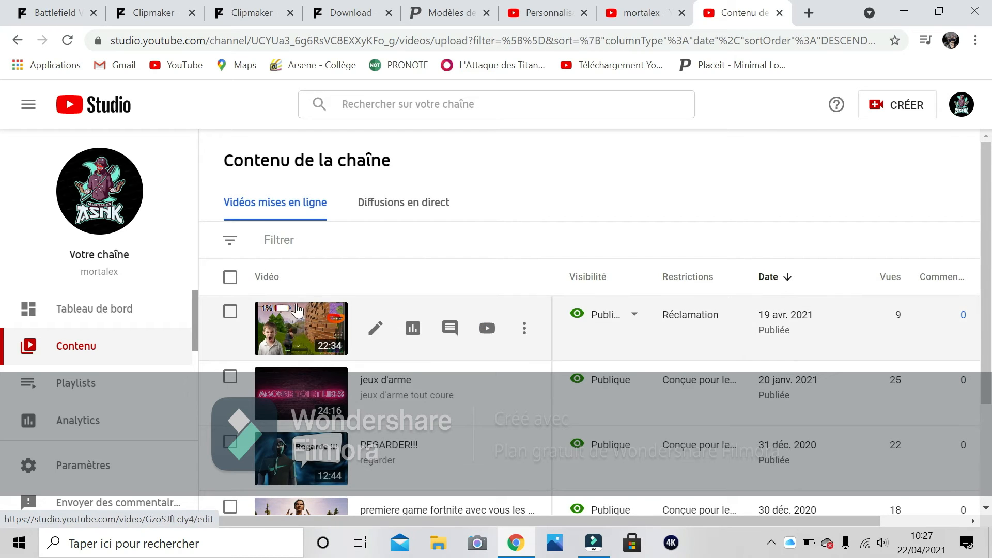
scroll(310, 333, down, 1)
scroll(327, 341, up, 1)
click(374, 333)
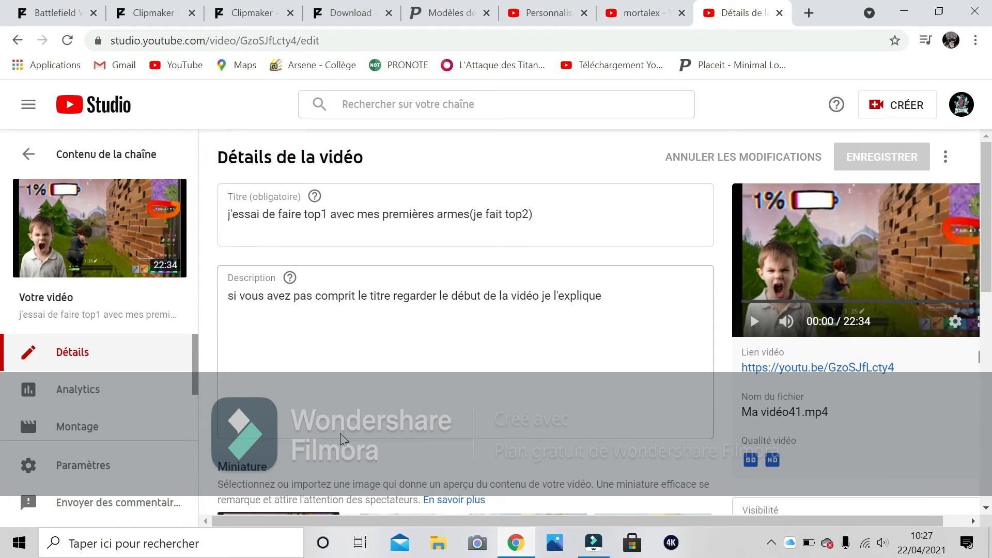
Switch to Wondershare Filmora and delete the VID_20210422_095453 clip from the timeline.
click(586, 547)
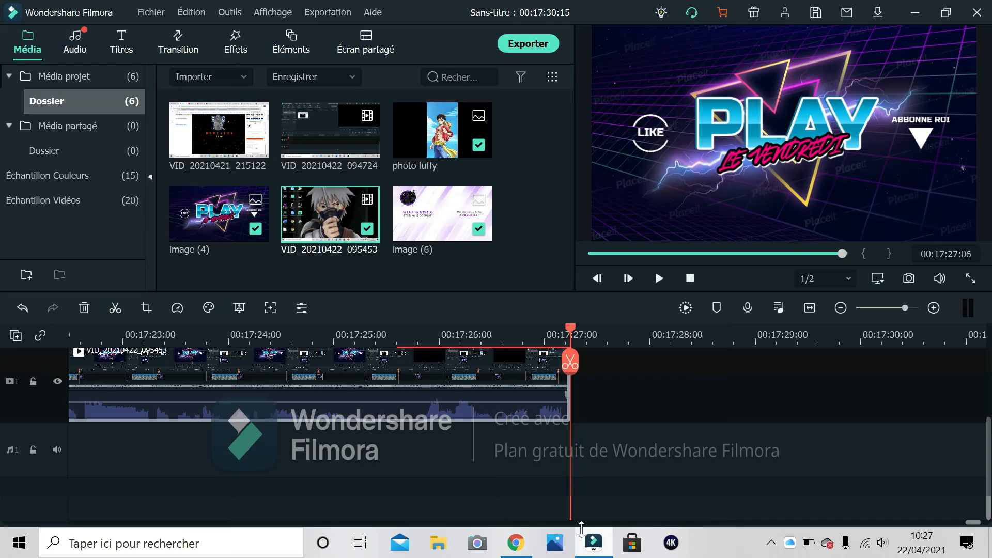
click(558, 332)
right_click(539, 383)
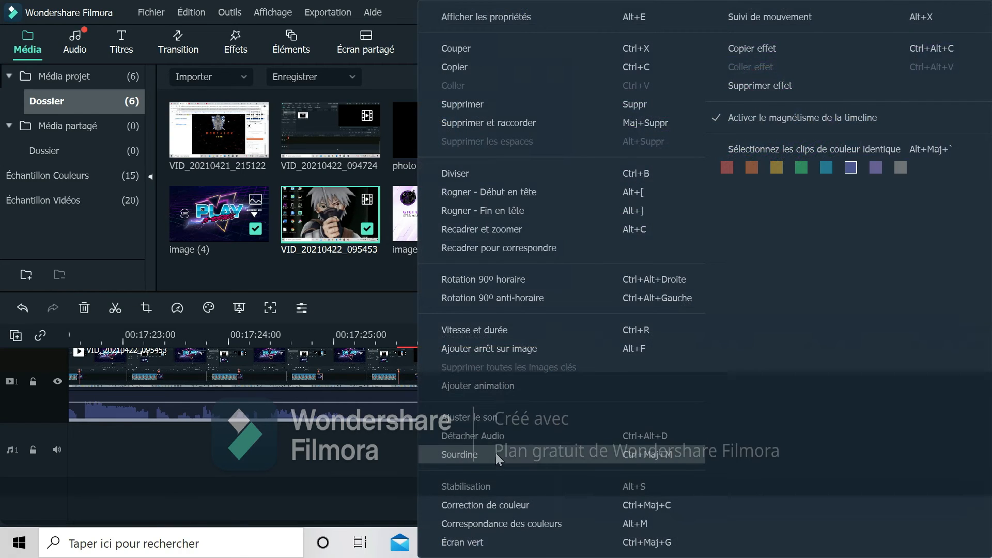
click(472, 103)
Move the timeline playhead to 00:00:22:11 to preview the "image (6)" banner clip.
drag(519, 328, 351, 328)
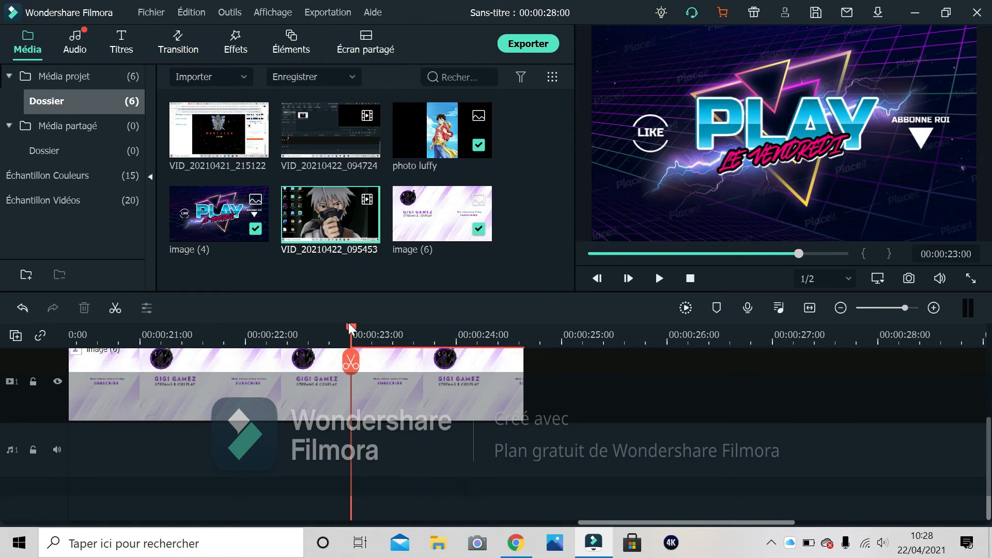
drag(801, 256, 797, 260)
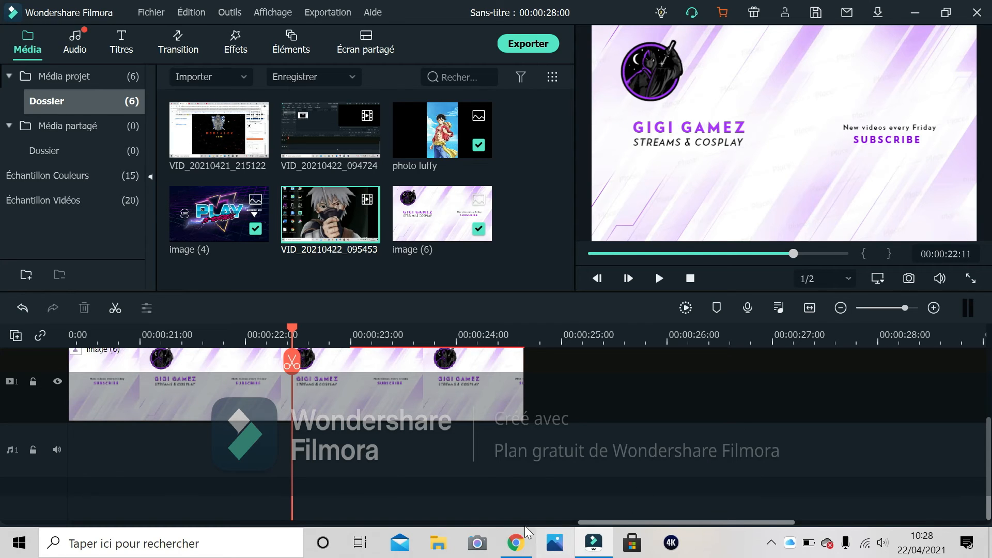
Switch back to Chrome, open the video's end screen editor (Écran de fin) and look over its elements and timeline.
click(516, 542)
scroll(850, 393, down, 3)
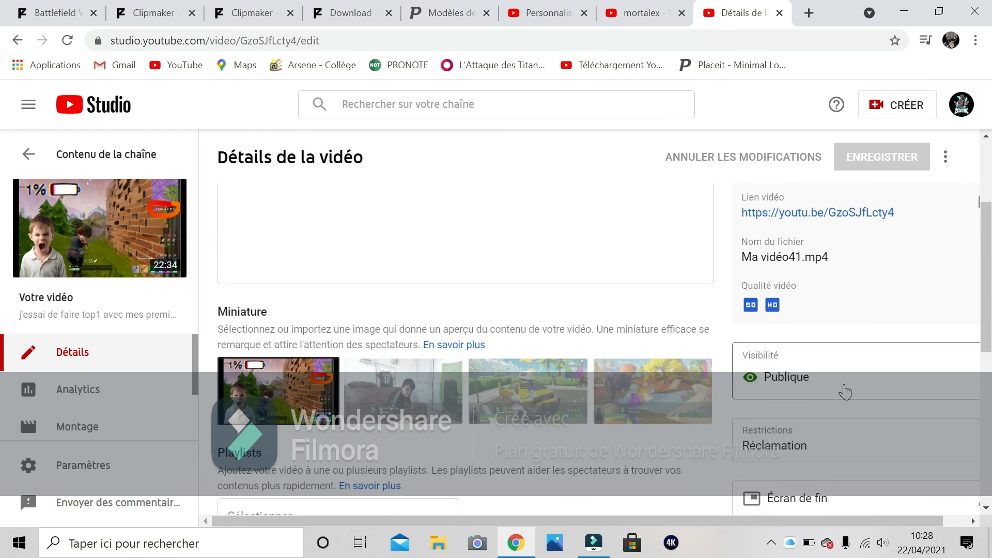
scroll(760, 362, down, 4)
click(806, 285)
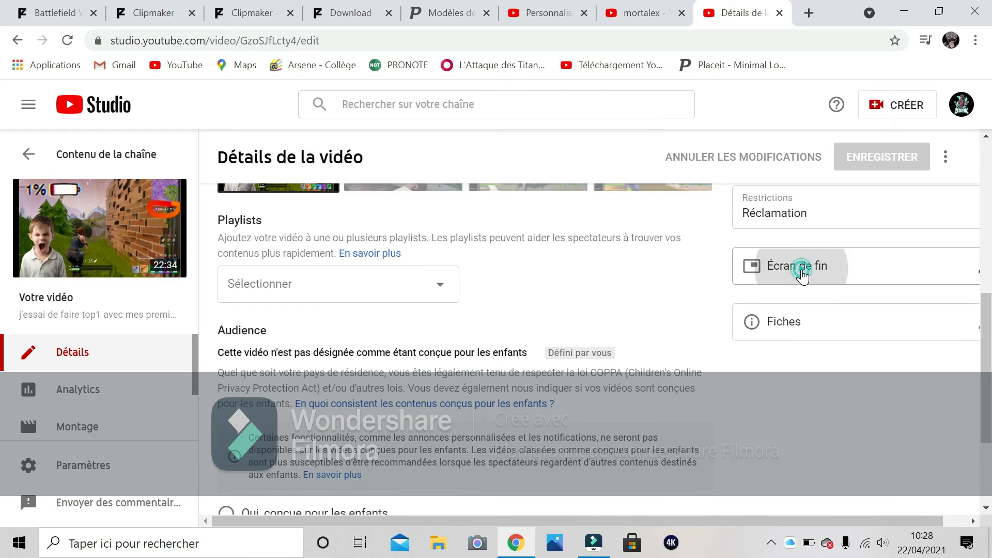
scroll(604, 379, down, 2)
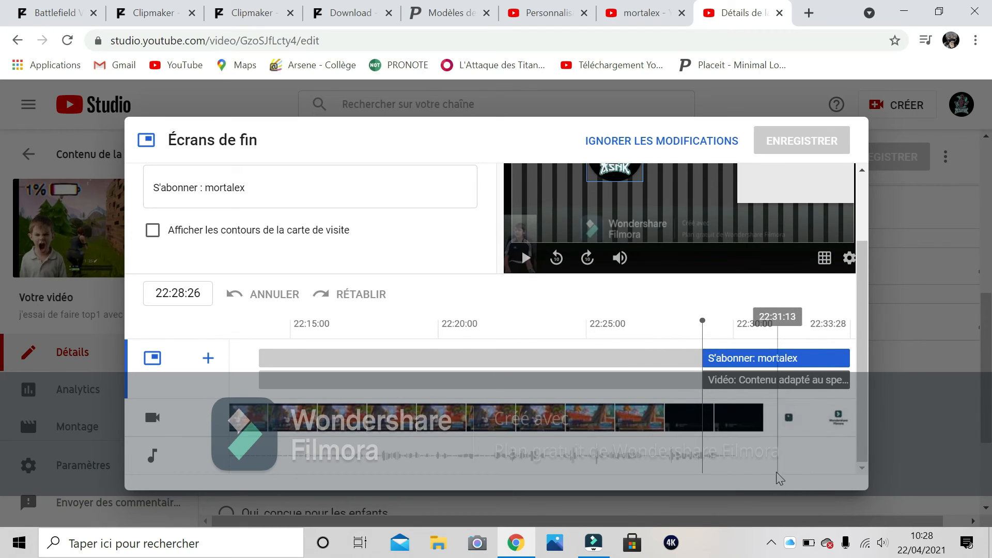
scroll(778, 475, up, 2)
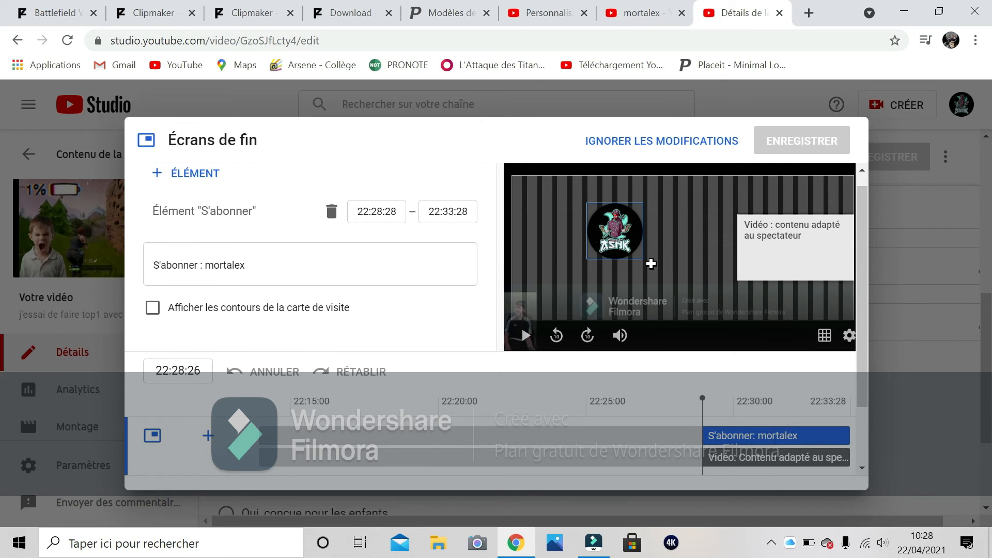
Shift the end screen's video element up and left and the subscribe element slightly left, and save the end screen.
drag(760, 245, 740, 230)
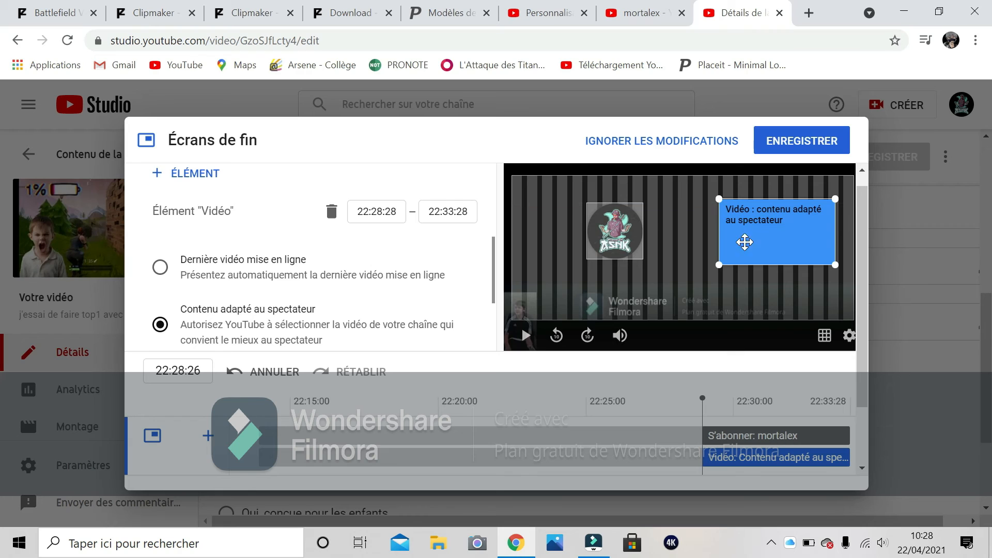
drag(633, 226, 623, 226)
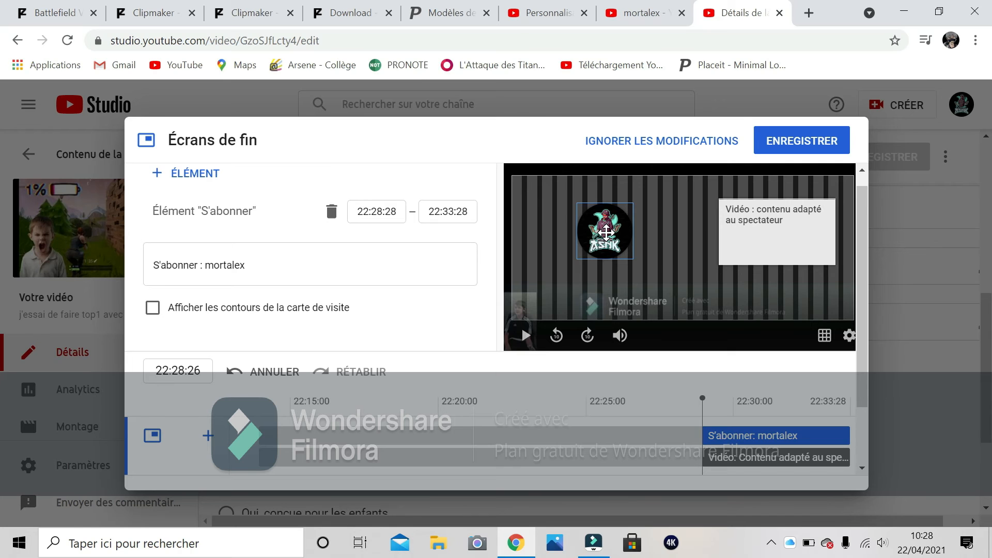
click(777, 143)
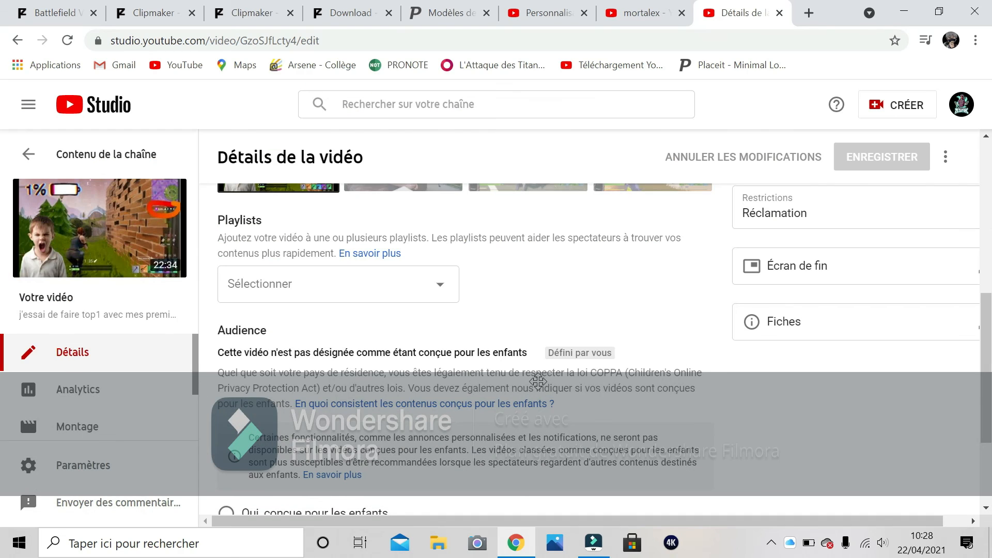
scroll(294, 383, up, 1)
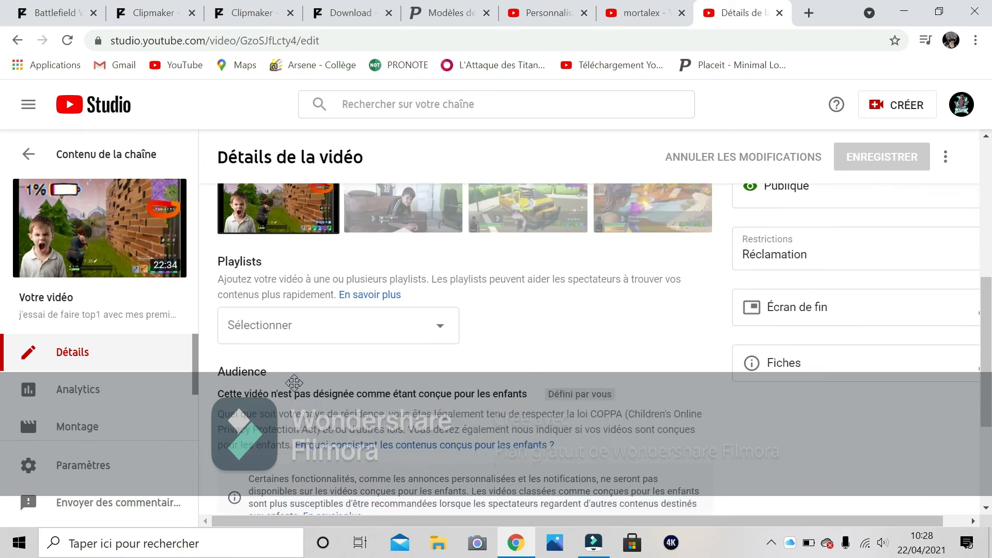
scroll(294, 383, up, 6)
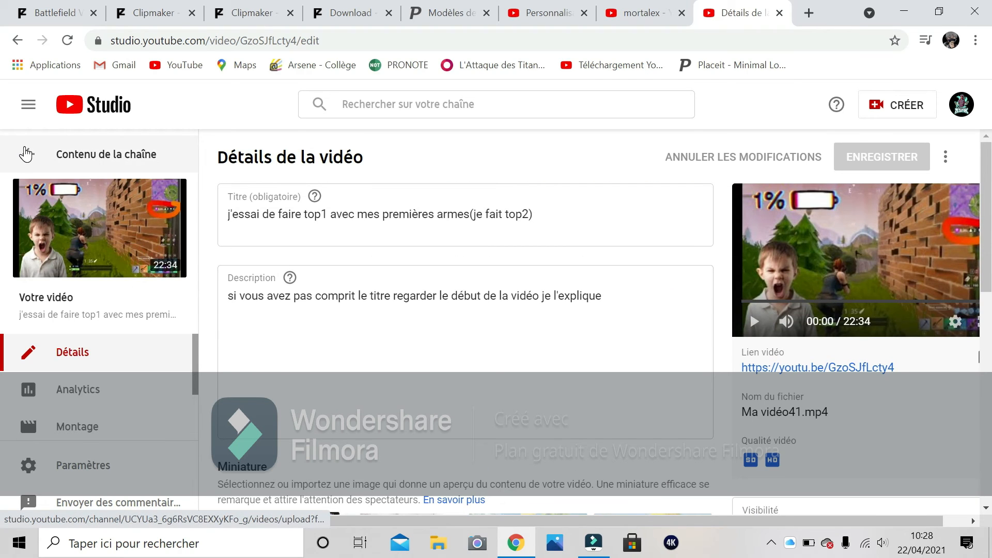
Return from the video details to the channel's public page and open its Branding customization from the profile picture.
click(25, 154)
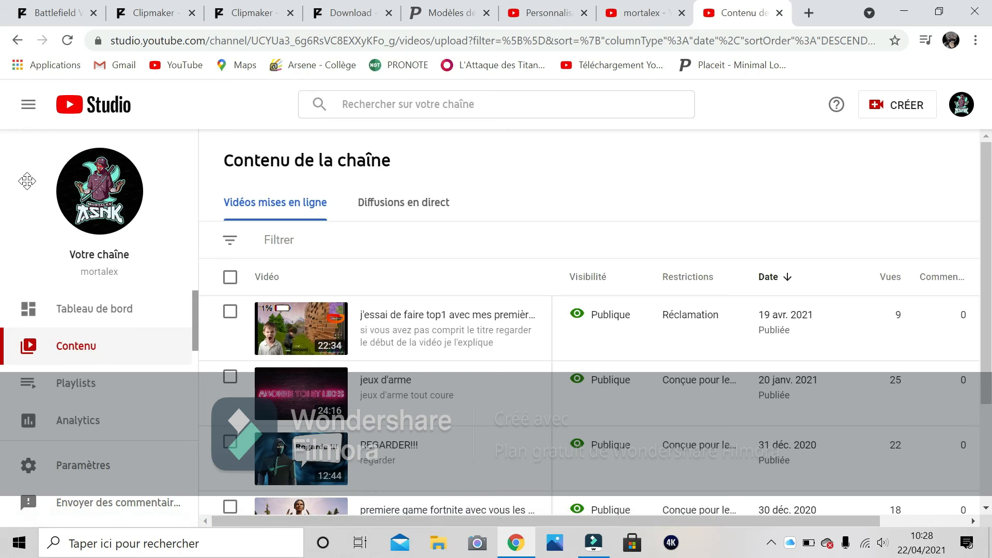
click(105, 205)
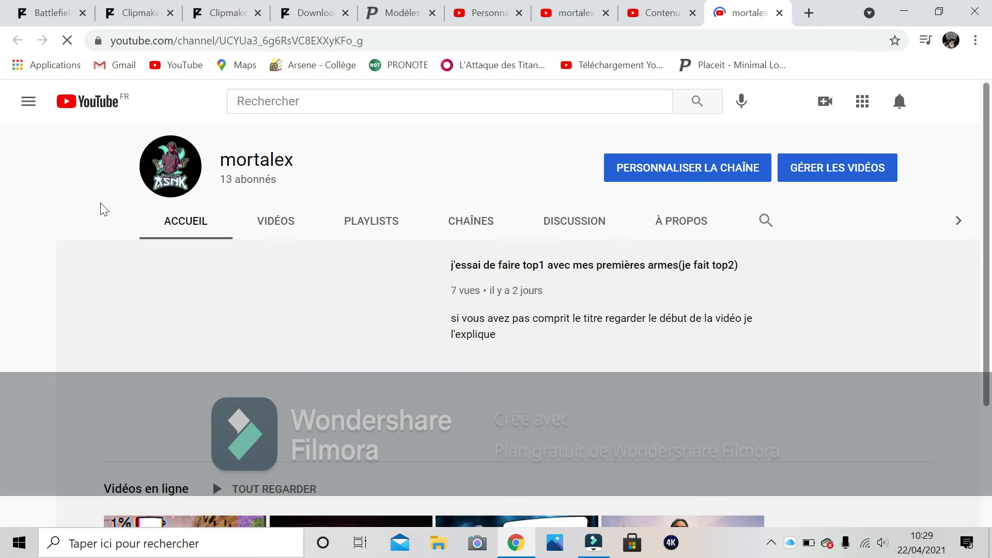
click(267, 333)
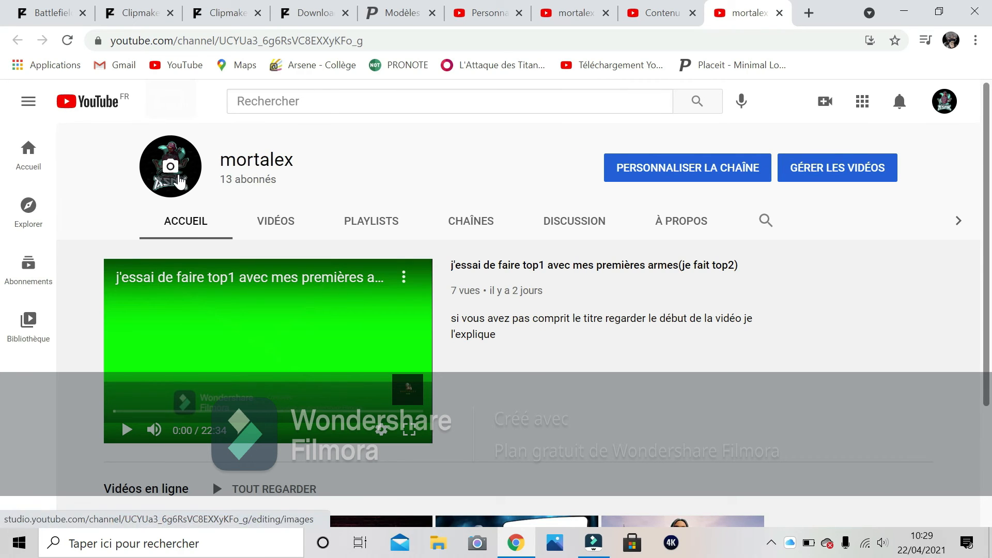
click(178, 179)
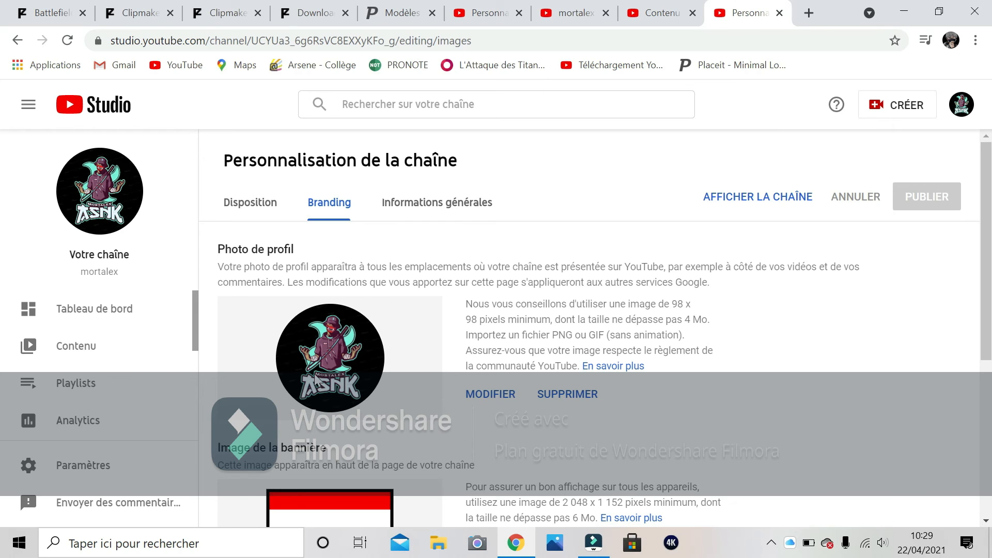
Look through the recent images in Accès rapide for a replacement profile photo, and cancel without choosing a file.
click(483, 393)
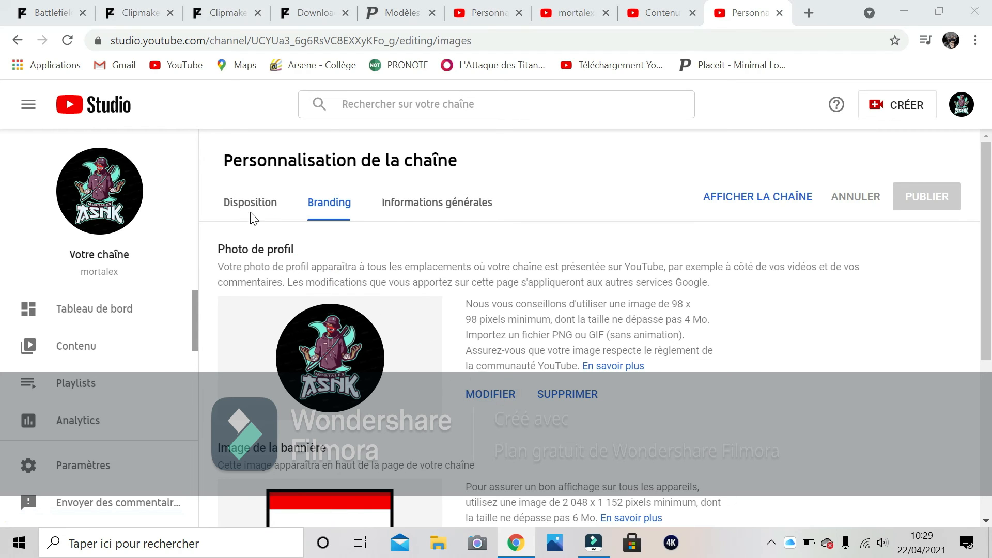
scroll(93, 171, up, 6)
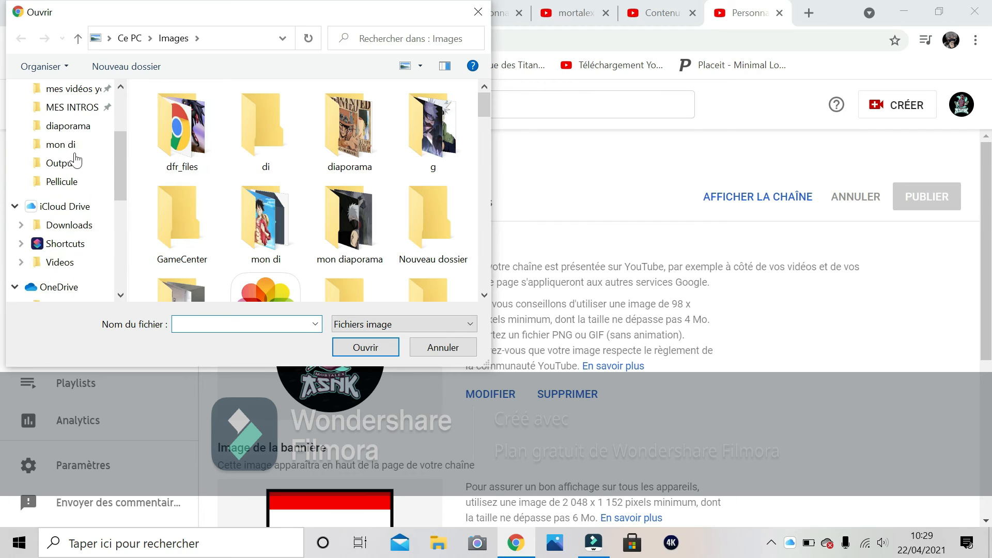
scroll(70, 148, up, 1)
click(66, 101)
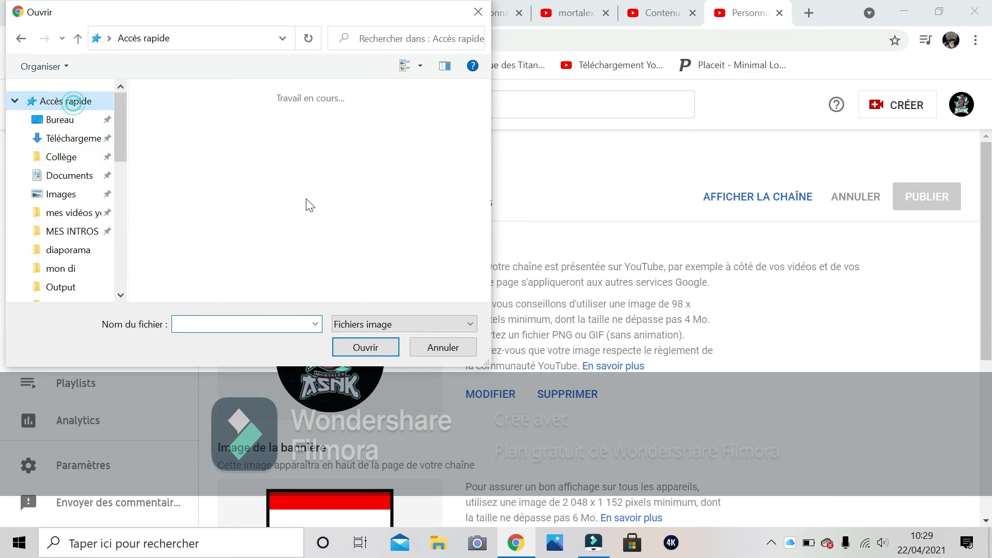
scroll(257, 242, down, 3)
scroll(232, 217, down, 4)
scroll(202, 155, up, 3)
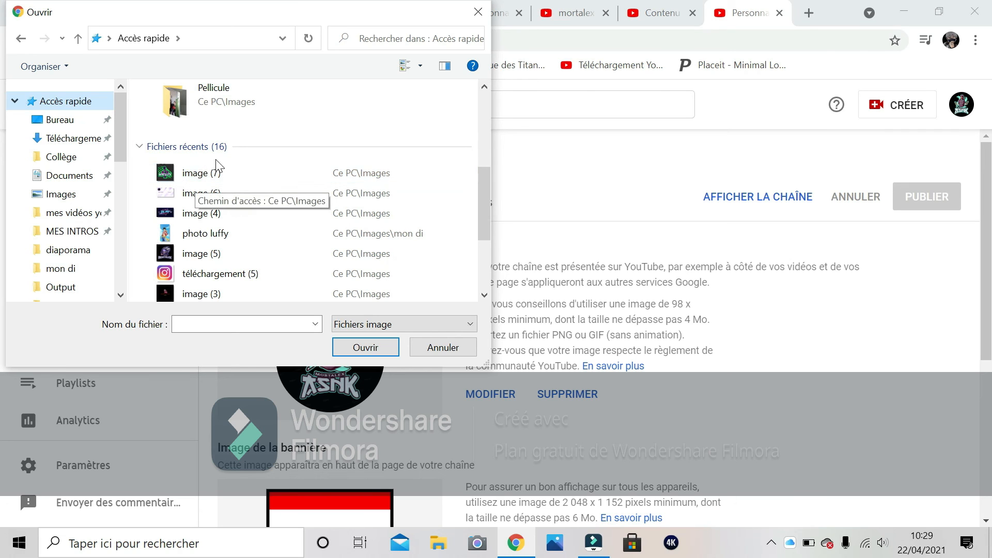
click(438, 353)
Look over the banner and video watermark settings, browse the Images folder for a replacement watermark, and cancel the file selection.
scroll(461, 403, down, 3)
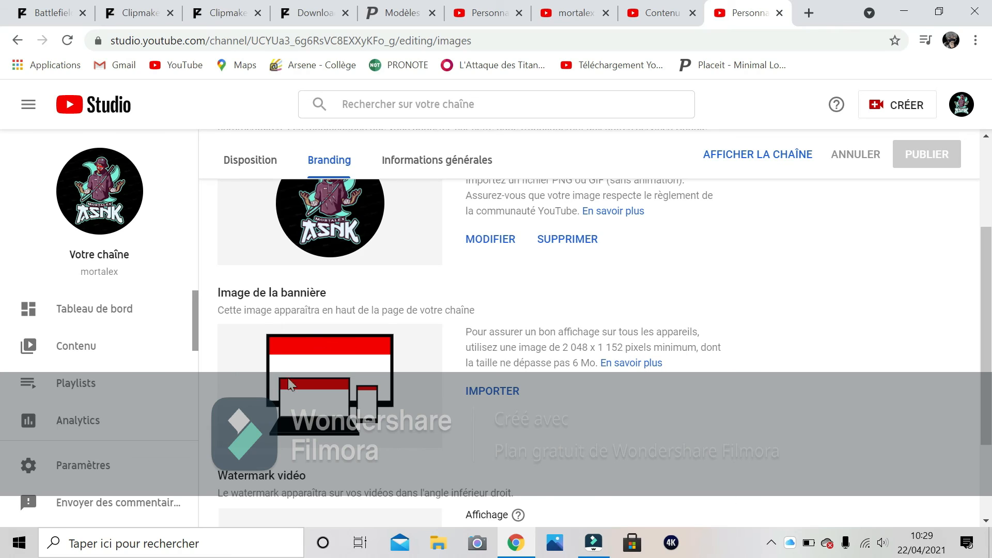
scroll(321, 407, down, 2)
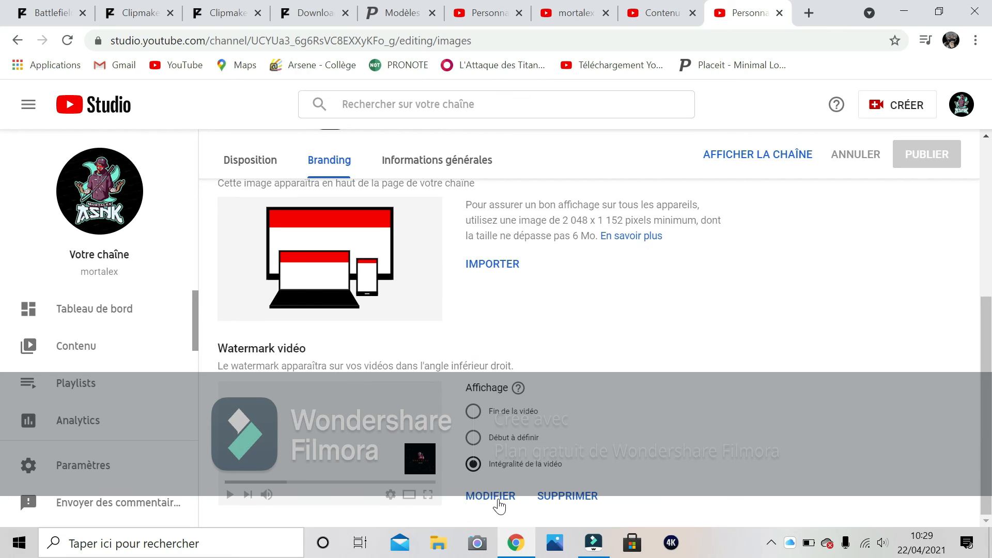
click(496, 499)
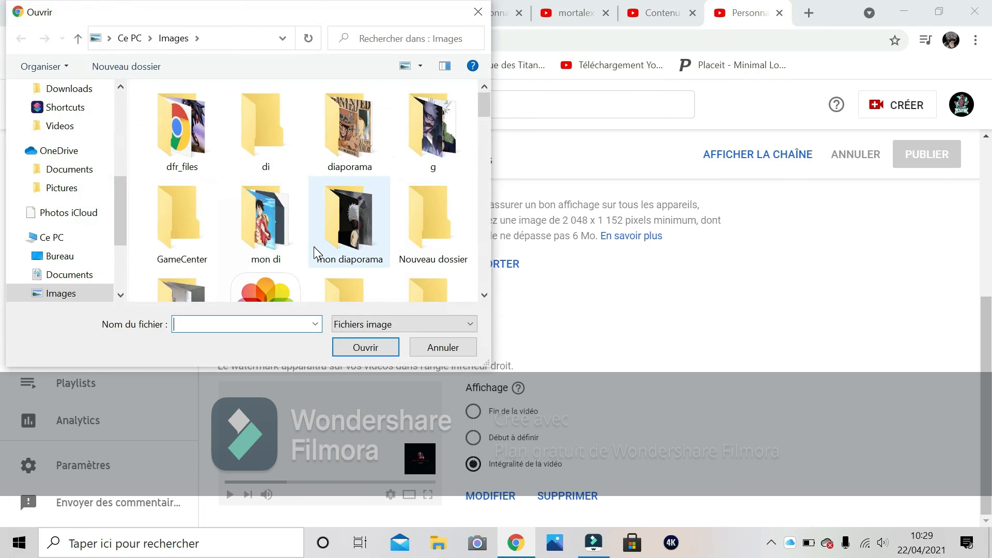
scroll(314, 248, down, 3)
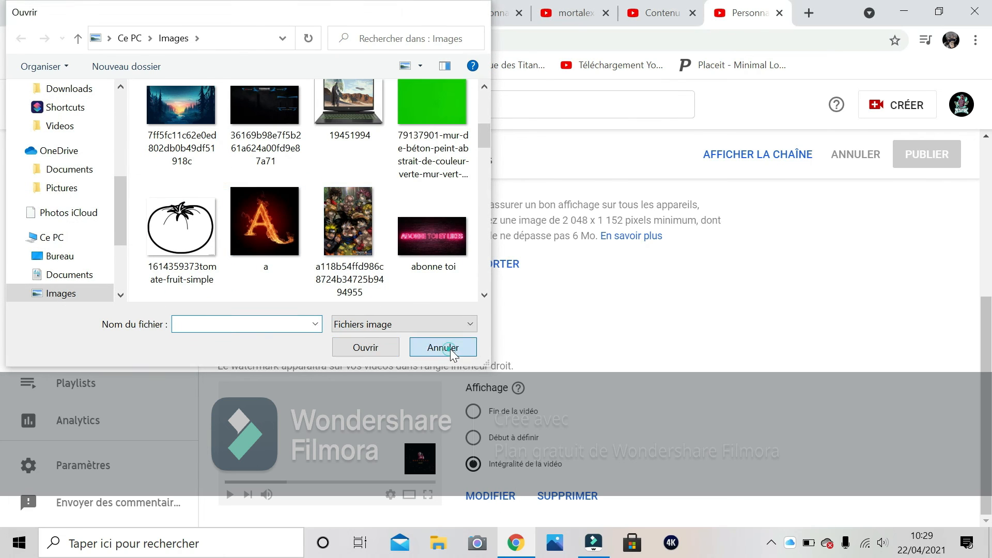
click(451, 349)
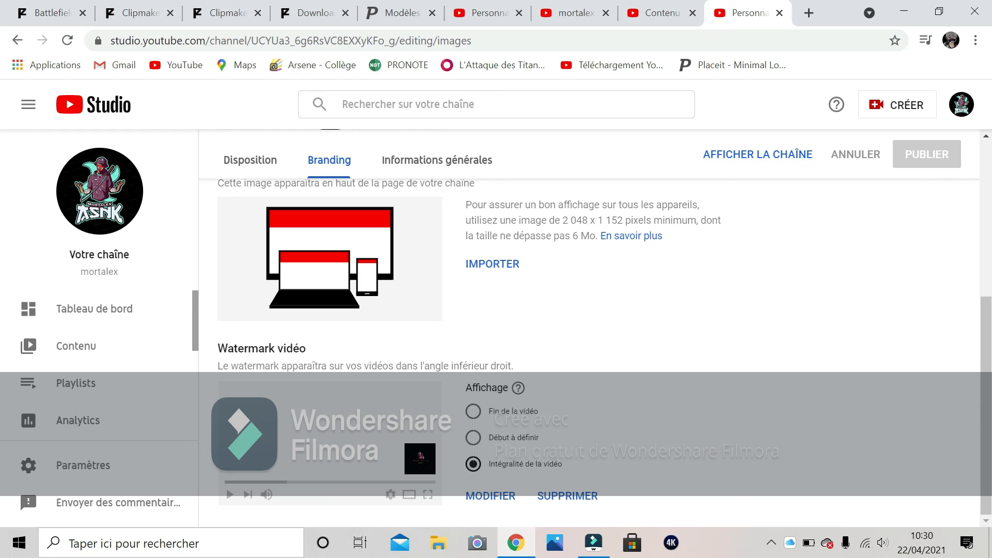
mouse_move(581, 547)
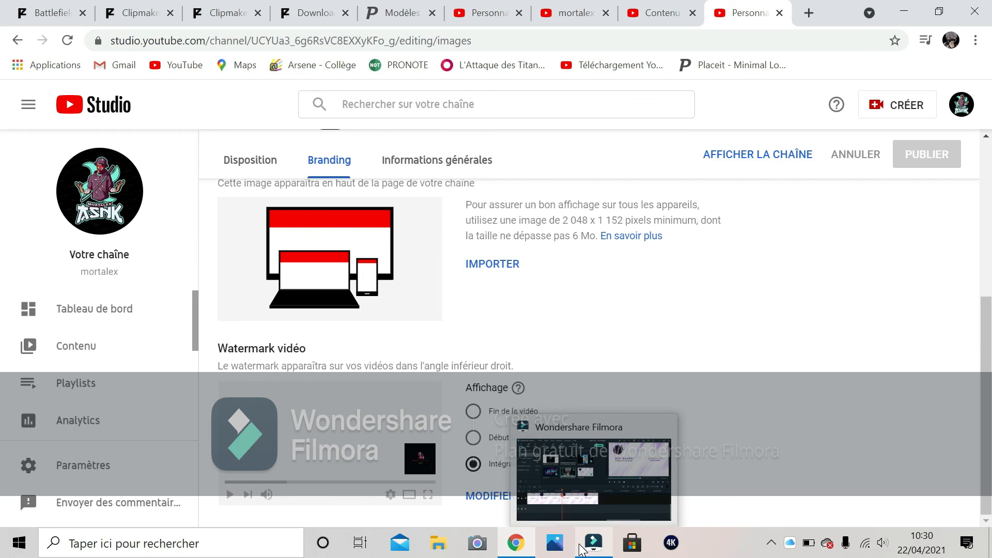